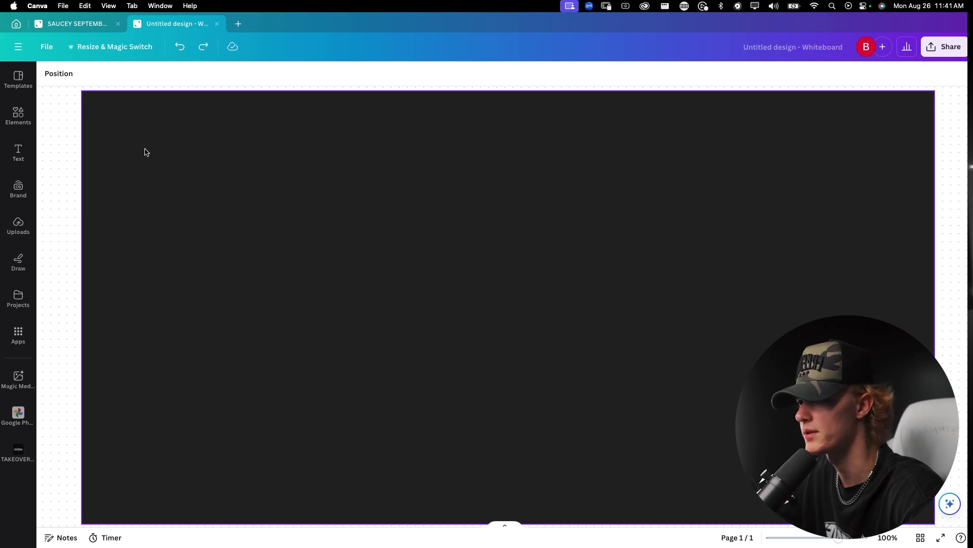
Step: Handwrite the list items "1) IMPORT YOUR FOOTAGE (IN order)", "2) CUTS" and "3) OVERLAYS" on the dark whiteboard area
drag(240, 121, 242, 123)
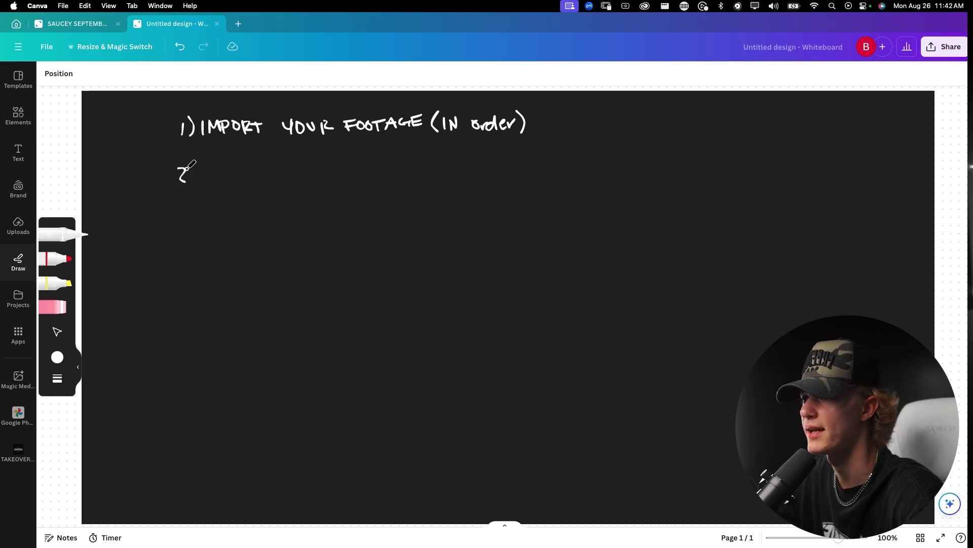
drag(217, 169, 217, 180)
drag(223, 170, 238, 170)
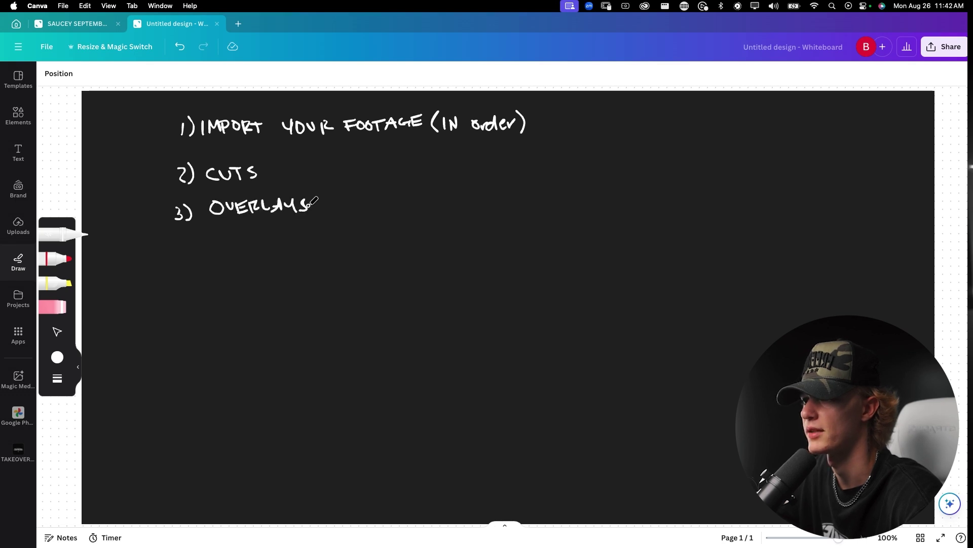
Step: Handwrite the list item "4) Voiceover" below the overlays item
drag(182, 237, 185, 252)
mouse_move(192, 229)
mouse_down()
mouse_move(194, 256)
mouse_move(217, 234)
mouse_up()
drag(226, 236, 225, 237)
drag(233, 237, 233, 243)
drag(250, 236, 263, 239)
drag(270, 233, 284, 238)
drag(286, 234, 300, 231)
Step: Handwrite the list item "5) BACK - MUSIC" below the voiceover item
drag(178, 266, 176, 282)
mouse_move(179, 265)
mouse_down()
mouse_move(196, 284)
mouse_move(221, 276)
mouse_up()
drag(239, 278, 248, 278)
drag(237, 273, 251, 272)
drag(261, 265, 263, 274)
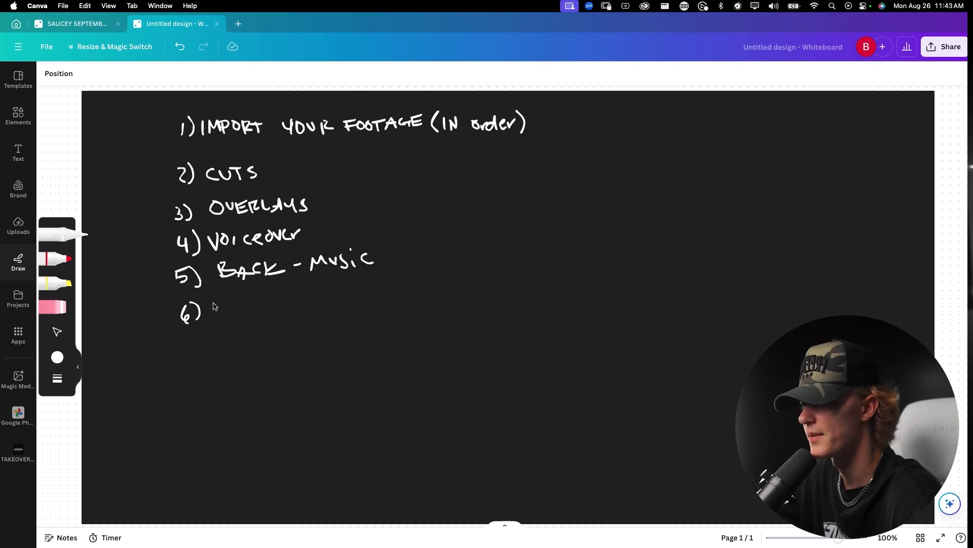
Step: Handwrite the text of the sixth list item next to its number, below the music item
drag(234, 315, 238, 305)
drag(246, 303, 254, 304)
drag(263, 303, 263, 314)
drag(274, 304, 275, 306)
drag(282, 315, 288, 304)
drag(299, 304, 293, 315)
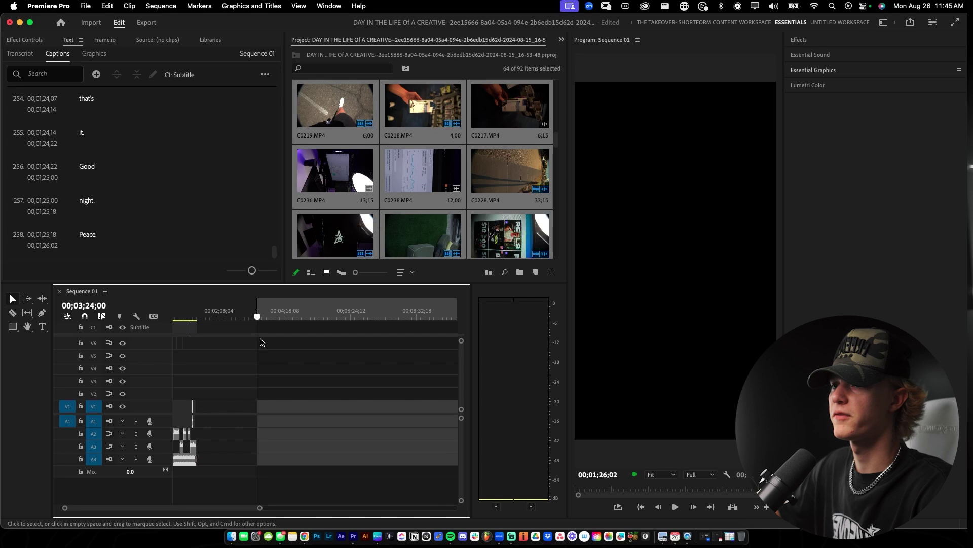
Step: Switch to Premiere Pro and sort the selected footage in the project bin by name
scroll(261, 339, right, 3)
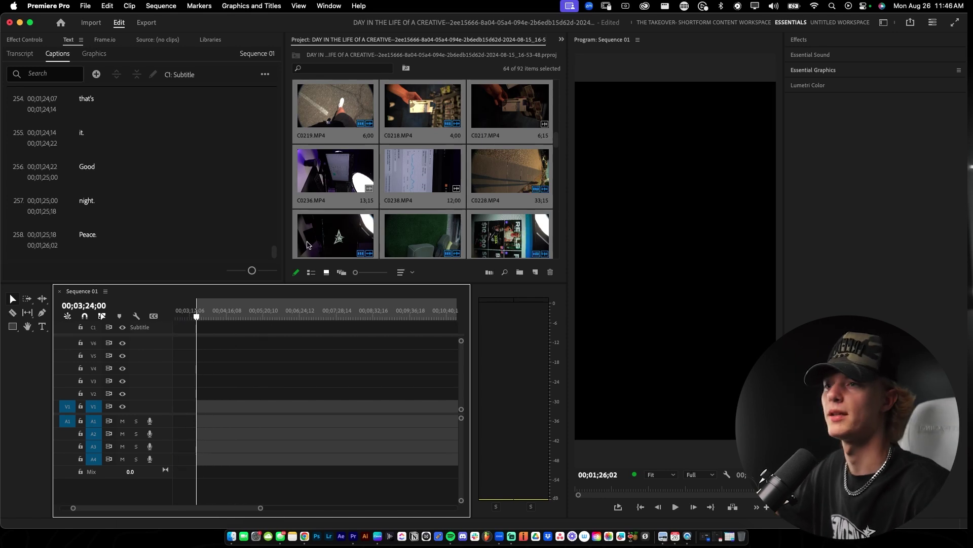
click(407, 274)
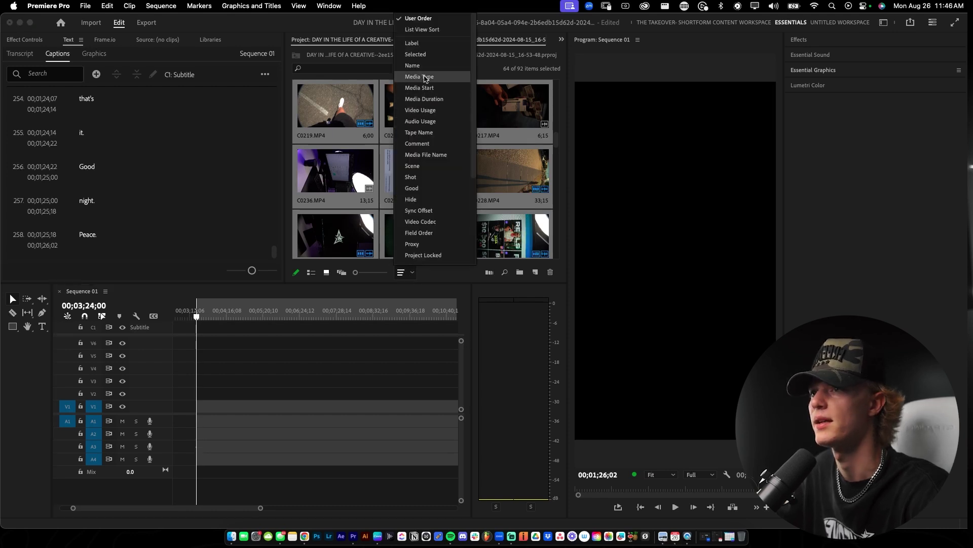
click(442, 68)
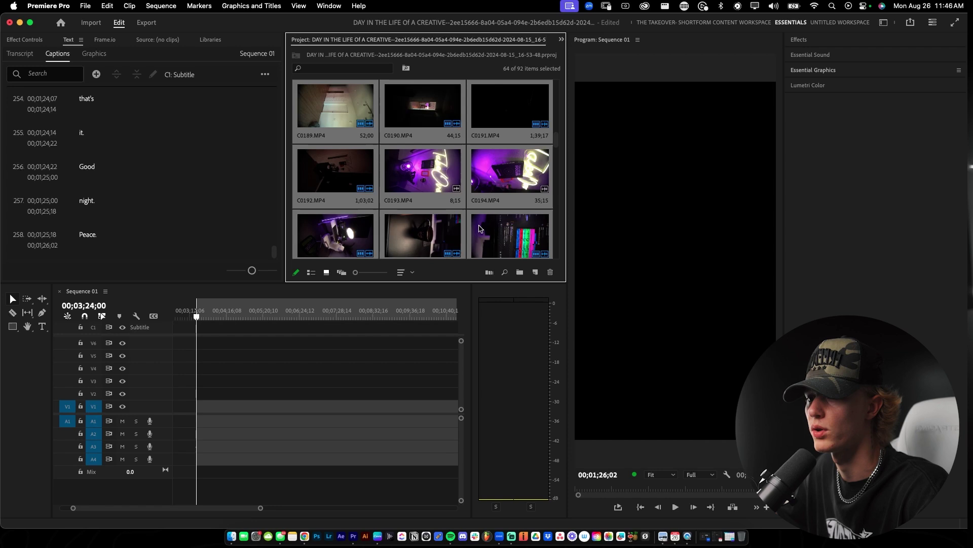
Step: Automate the selected footage to Sequence 01 in sort order, placed sequentially with insert edits at the playhead
drag(483, 300, 488, 281)
click(489, 274)
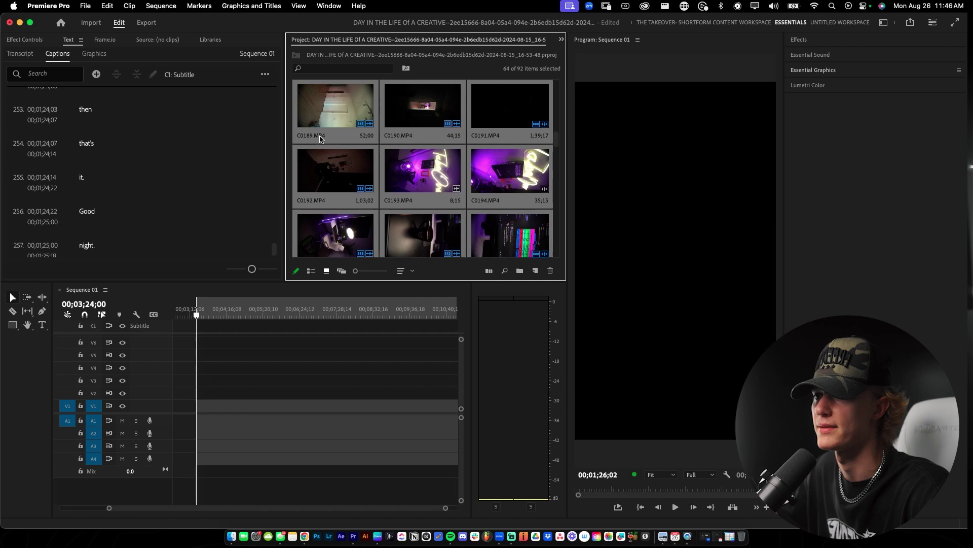
click(438, 186)
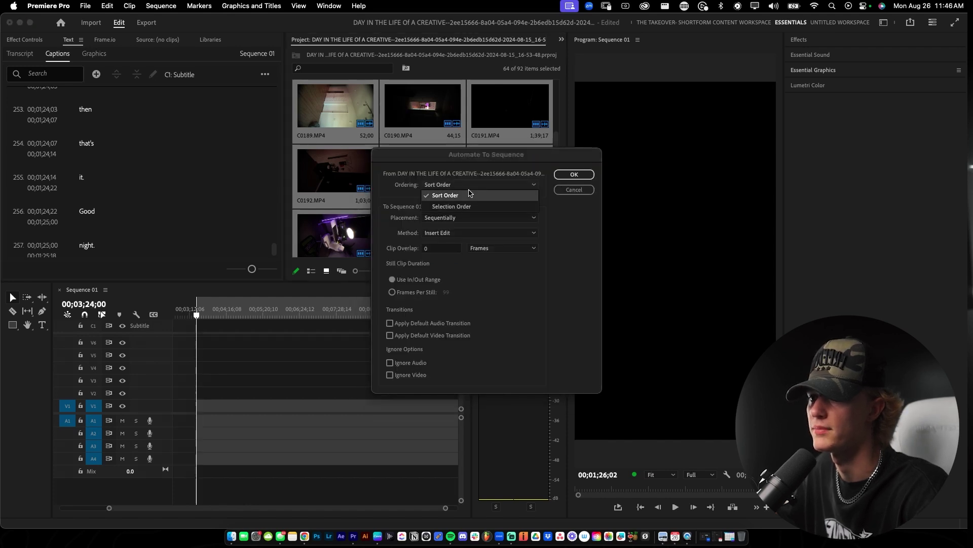
click(445, 196)
click(453, 218)
click(450, 218)
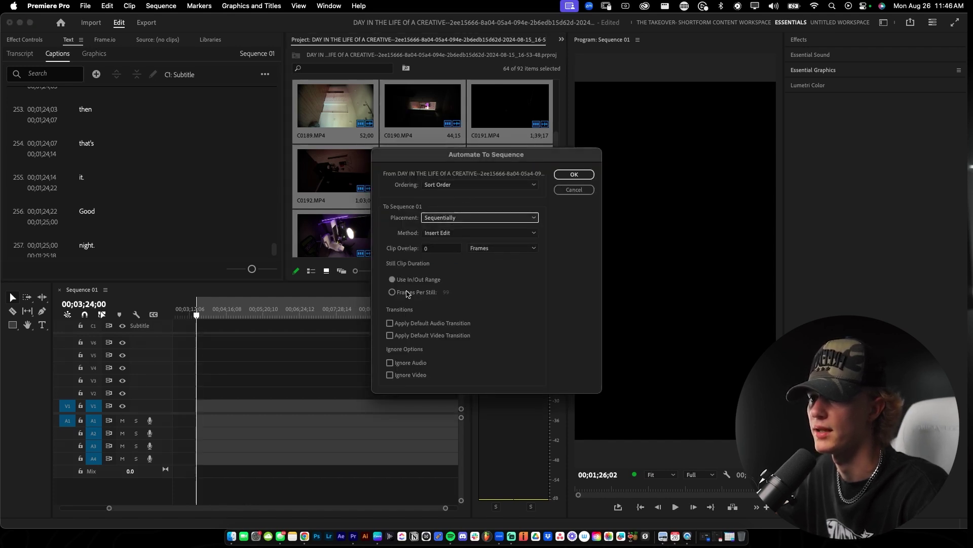
click(577, 176)
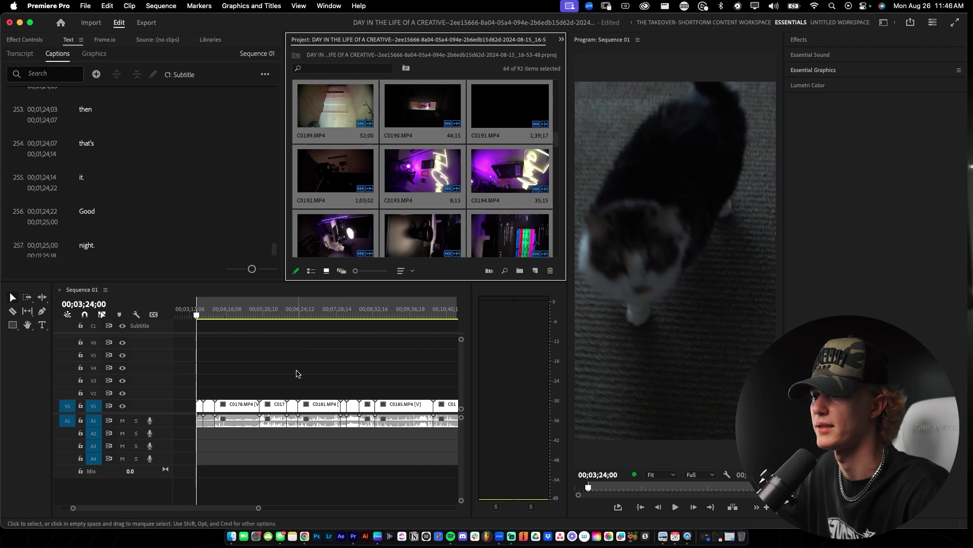
scroll(200, 395, up, 5)
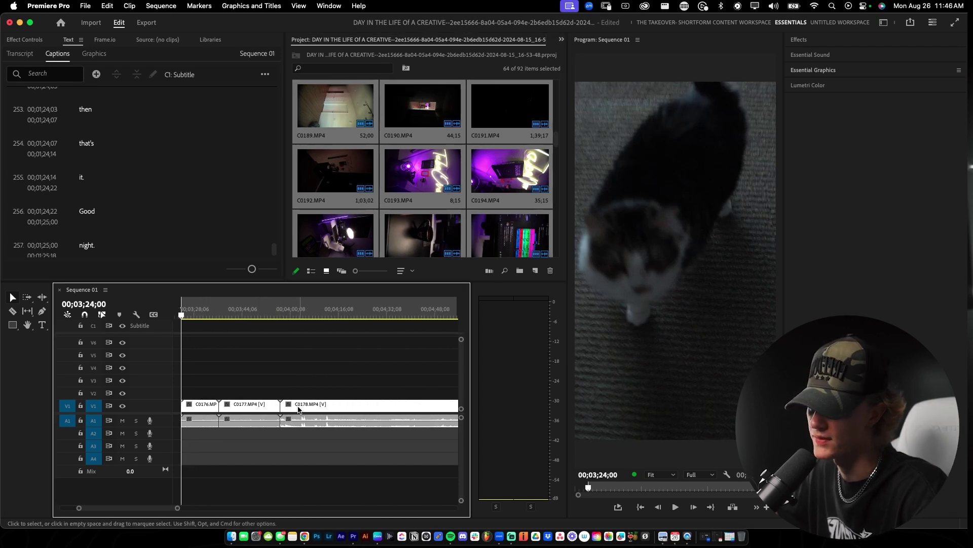
scroll(298, 408, down, 15)
key(c)
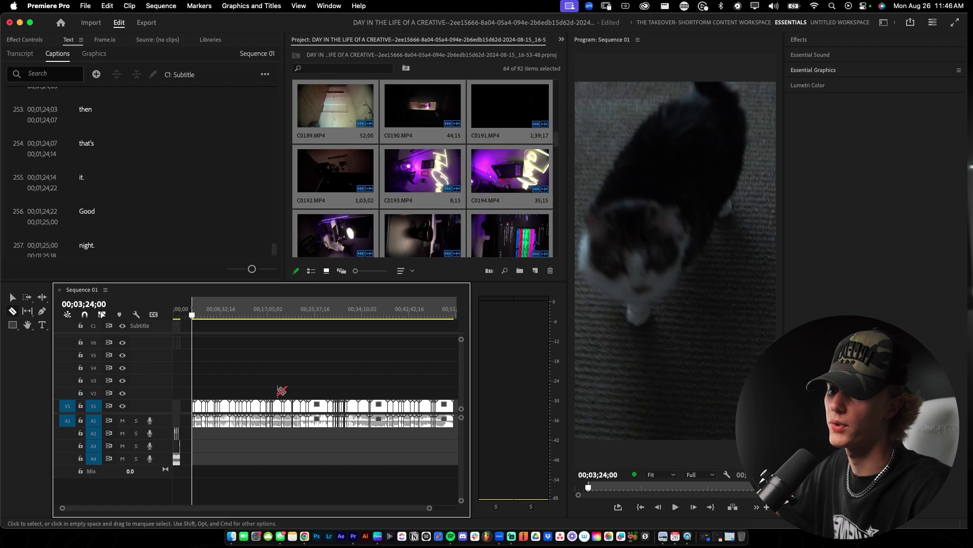
key(v)
scroll(269, 391, down, 3)
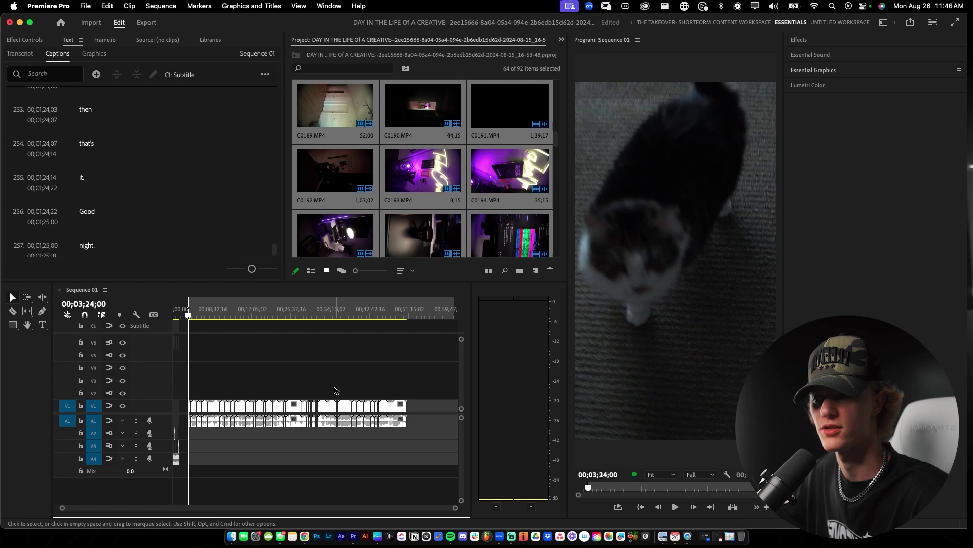
Step: Move the playhead onto clip C0178.MP4 and set the clip's scale to 50
scroll(191, 397, up, 5)
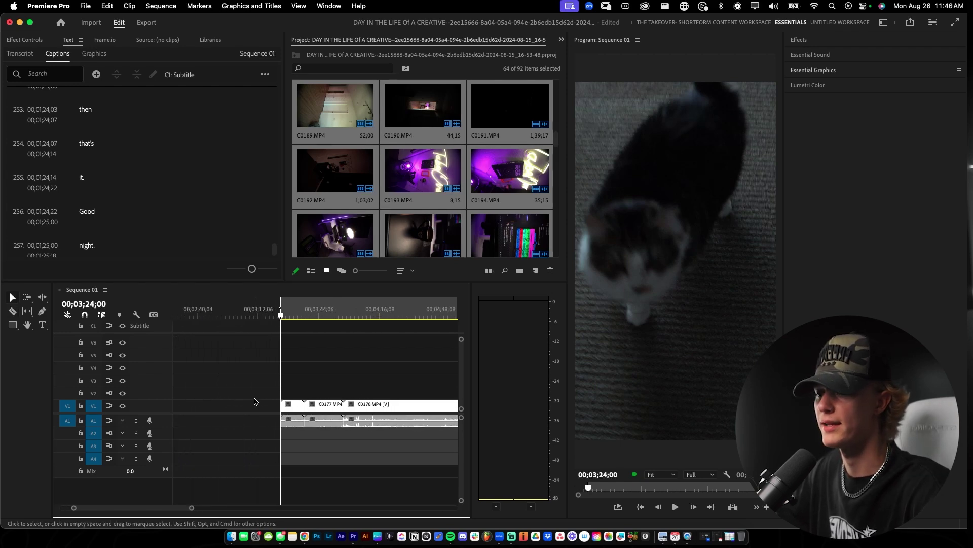
click(328, 312)
scroll(328, 352, down, 2)
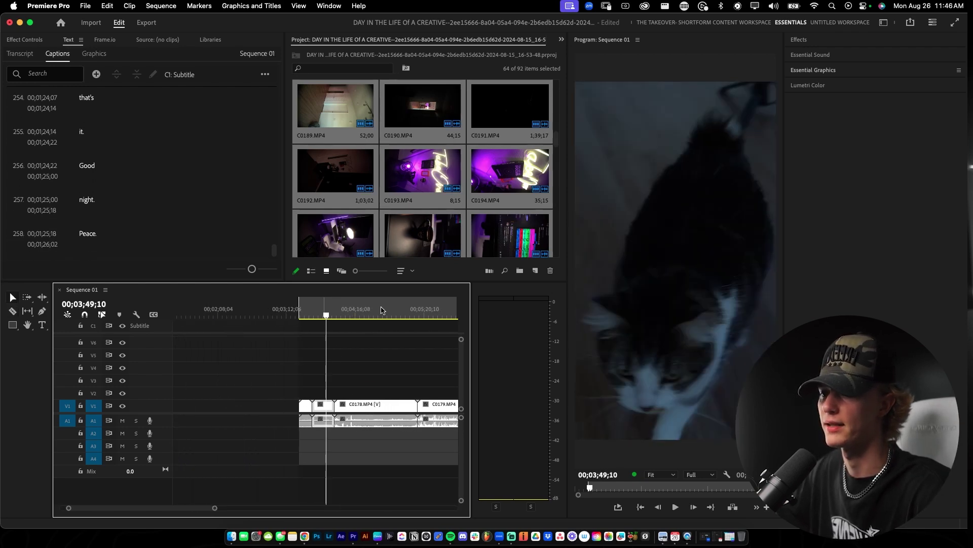
click(383, 308)
scroll(291, 392, down, 3)
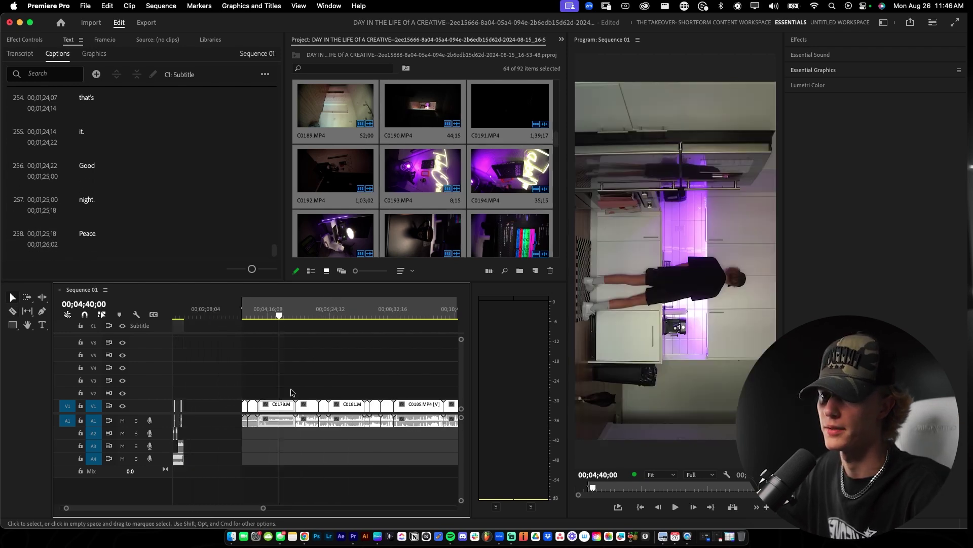
click(27, 40)
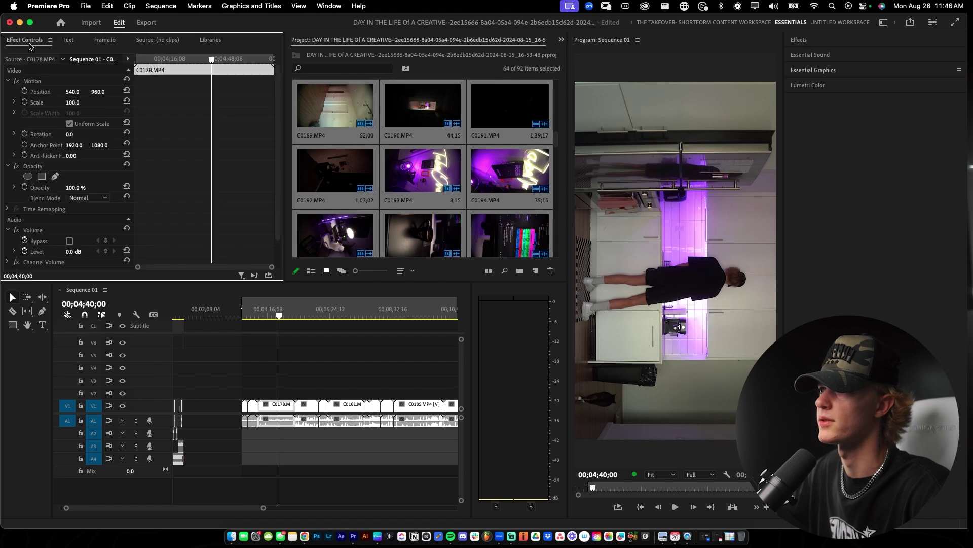
click(72, 103)
text(50)
key(Return)
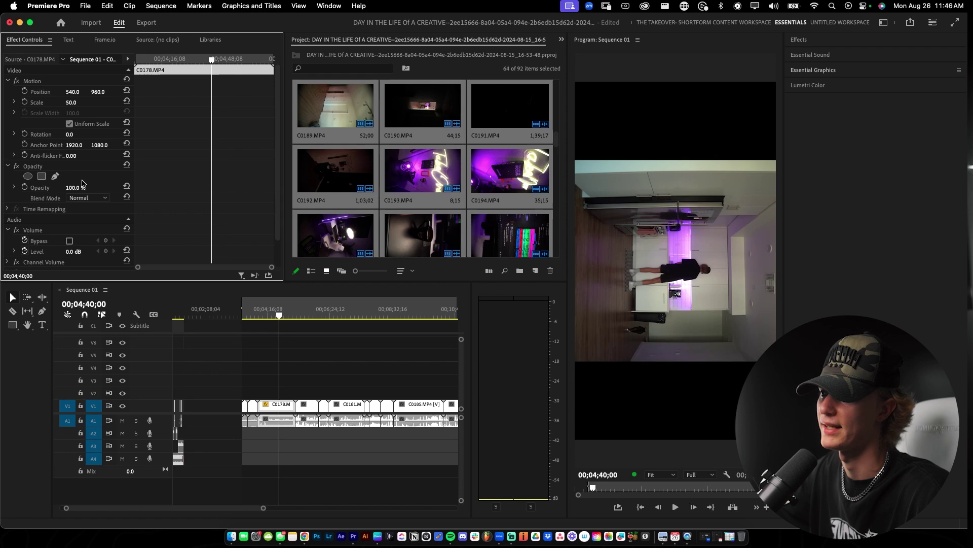
Step: Set the rotation of clip C0178.MP4 to -90 degrees
click(76, 133)
text(-9)
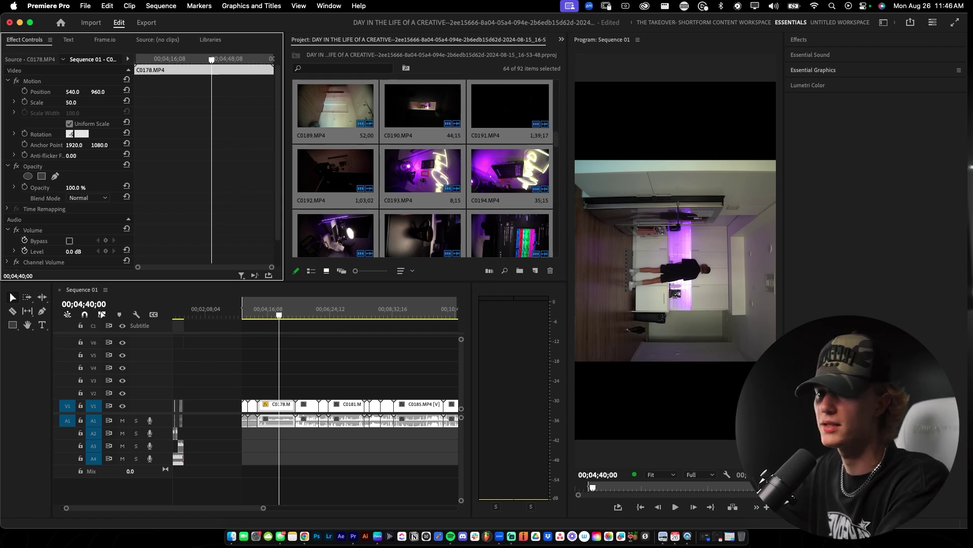
text(0)
key(Return)
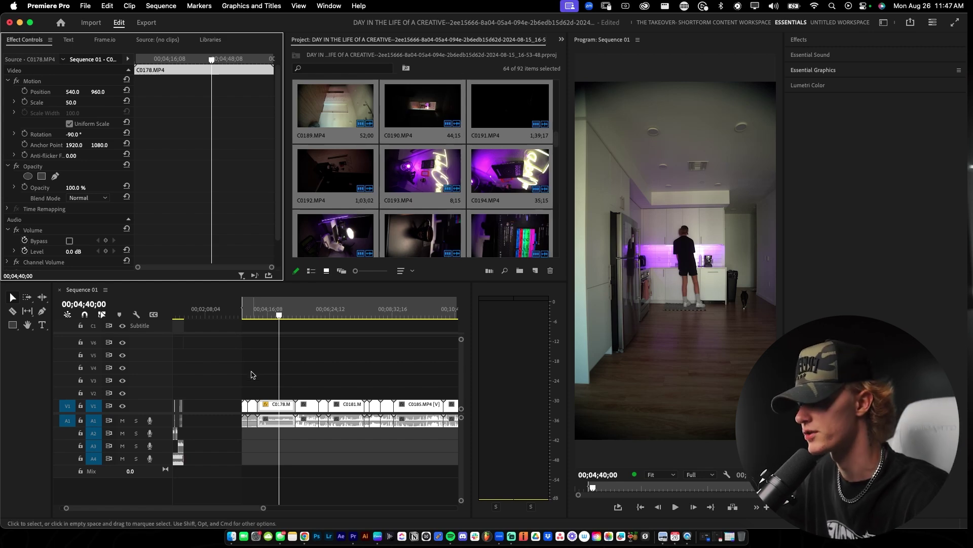
Step: Search the effects for "takeover" and apply the TakeOver- 1. LUT (My Signature LUT) preset to clip C0178.MP4
click(801, 41)
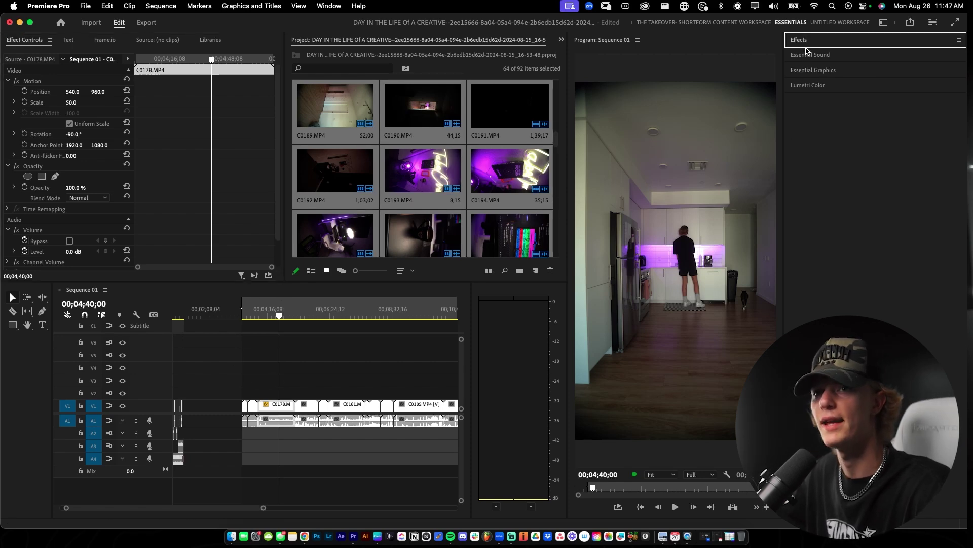
click(806, 42)
click(817, 55)
text(takeover)
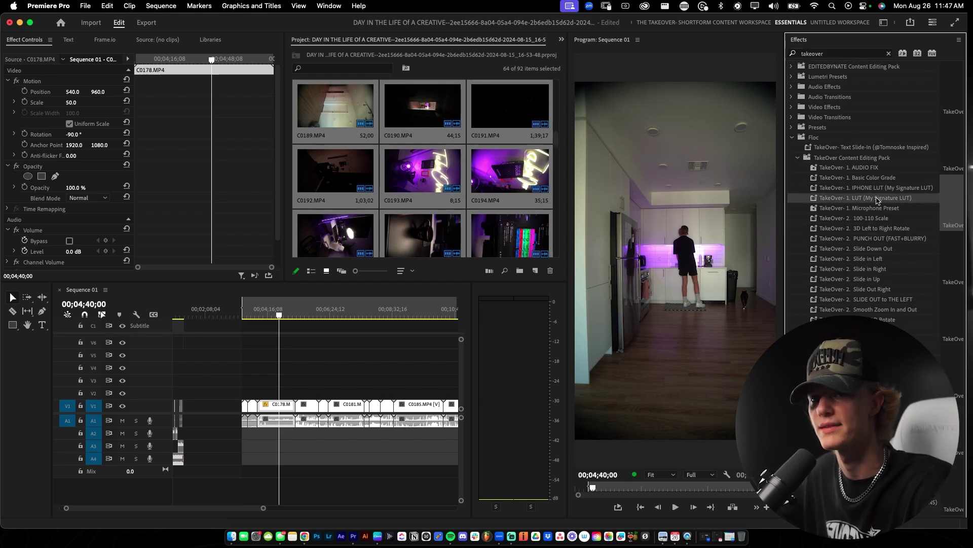
mouse_move(878, 201)
mouse_down()
mouse_move(287, 358)
mouse_move(278, 404)
mouse_up()
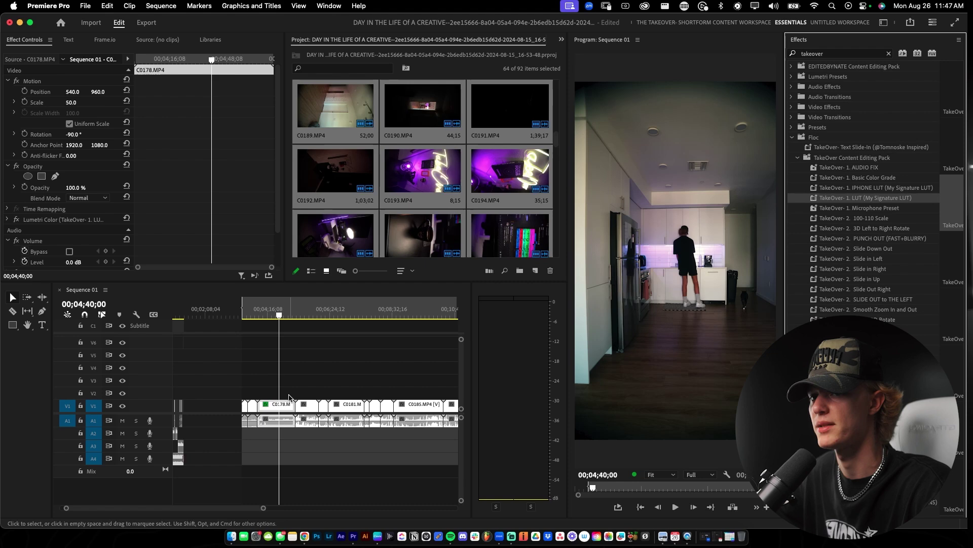
Step: Copy the Motion and Lumetri Color effects of clip C0178.MP4 and paste them onto the clips that follow it
click(67, 222)
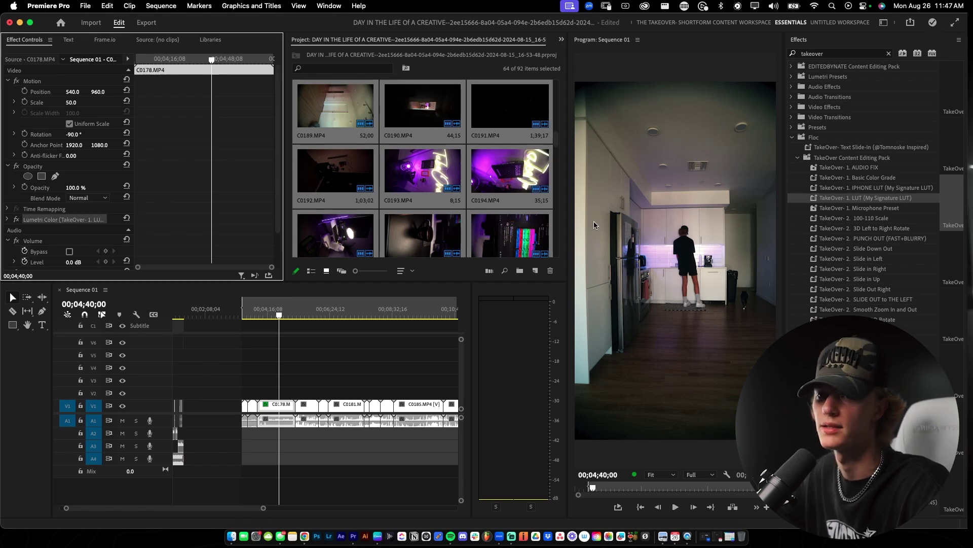
super+click(50, 167)
super+click(36, 82)
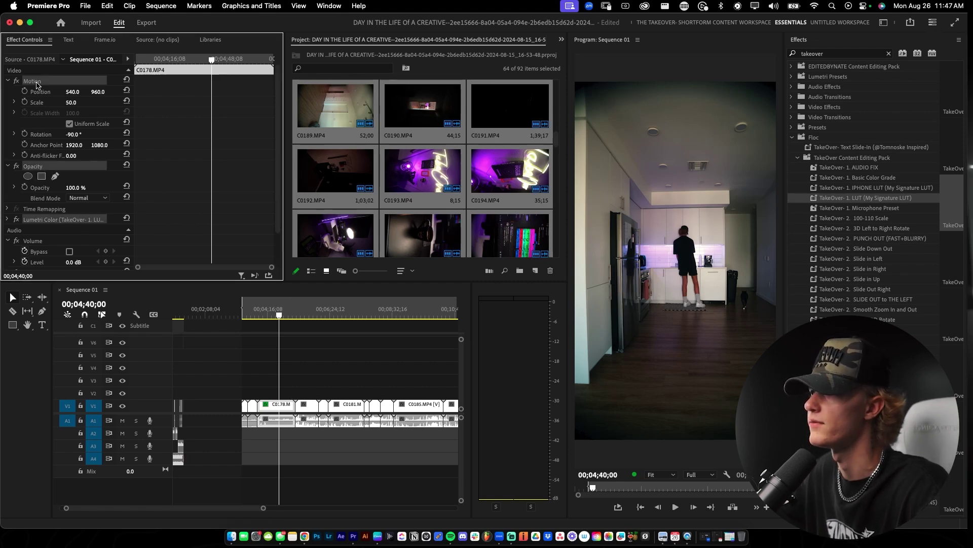
super+click(39, 170)
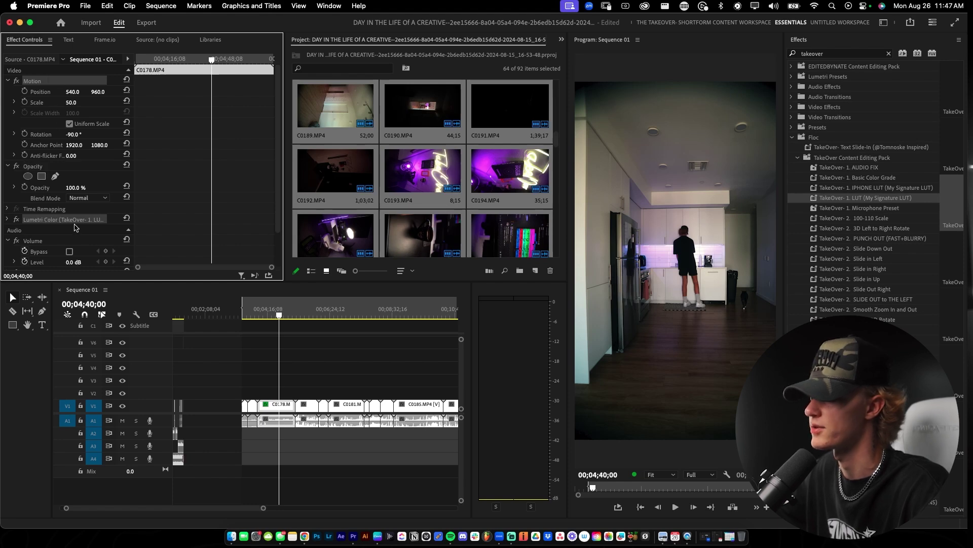
key(backslash)
drag(436, 393, 197, 425)
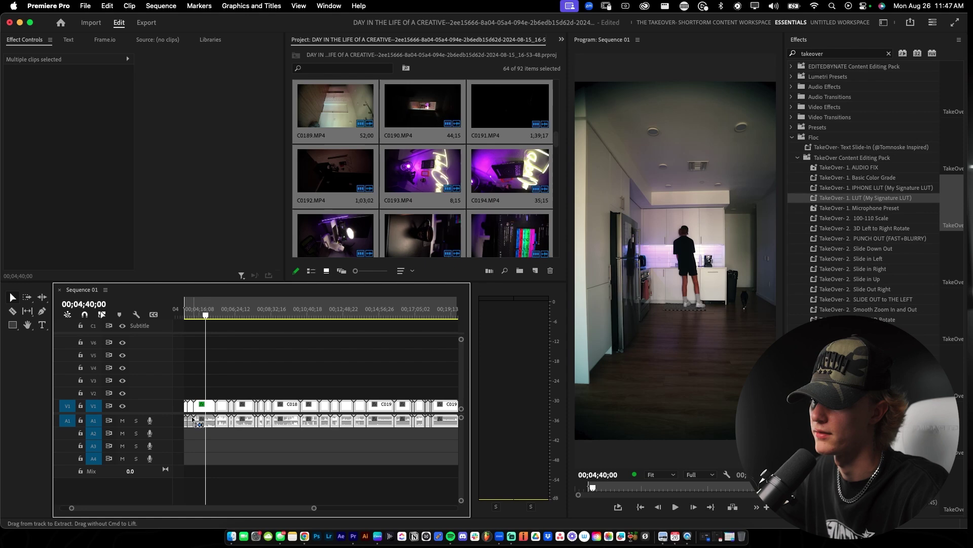
key(backslash)
Step: Split clip C0178.MP4 shortly after its start and ripple-delete the footage ahead of the cut
mouse_move(270, 315)
mouse_down()
mouse_move(366, 317)
mouse_move(257, 316)
mouse_up()
key(minus)
key(c)
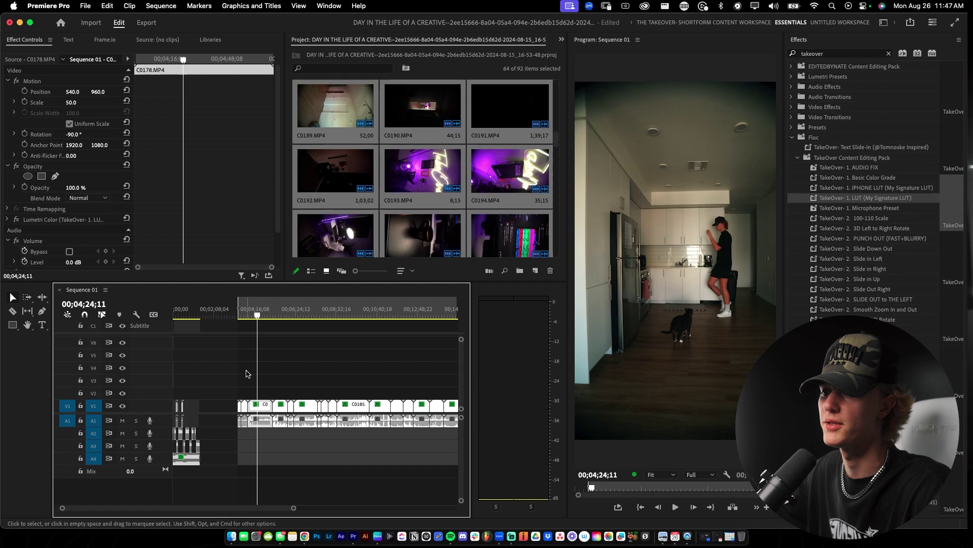
key(backslash)
key(v)
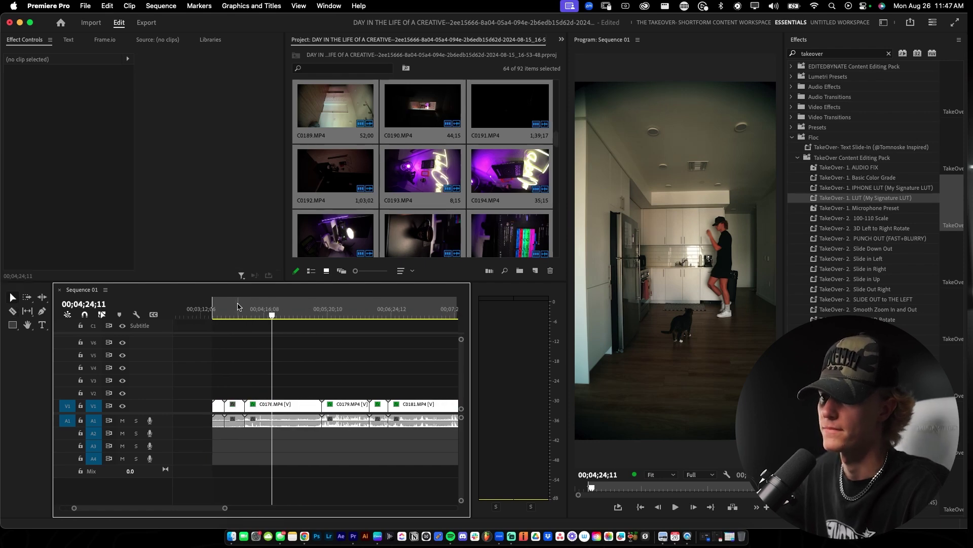
key(Up)
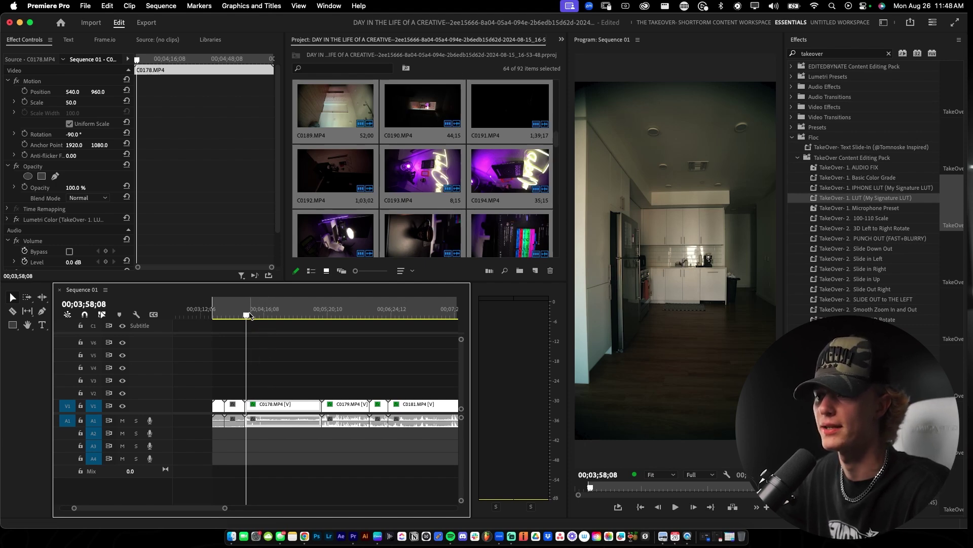
drag(246, 315, 257, 315)
key(super+k)
scroll(256, 314, up, 2)
drag(228, 394, 200, 414)
key(shift+Delete)
Step: Play the new beginning of C0178.MP4 and split the clip further along with the Razor tool
key(space)
scroll(203, 405, left, 5)
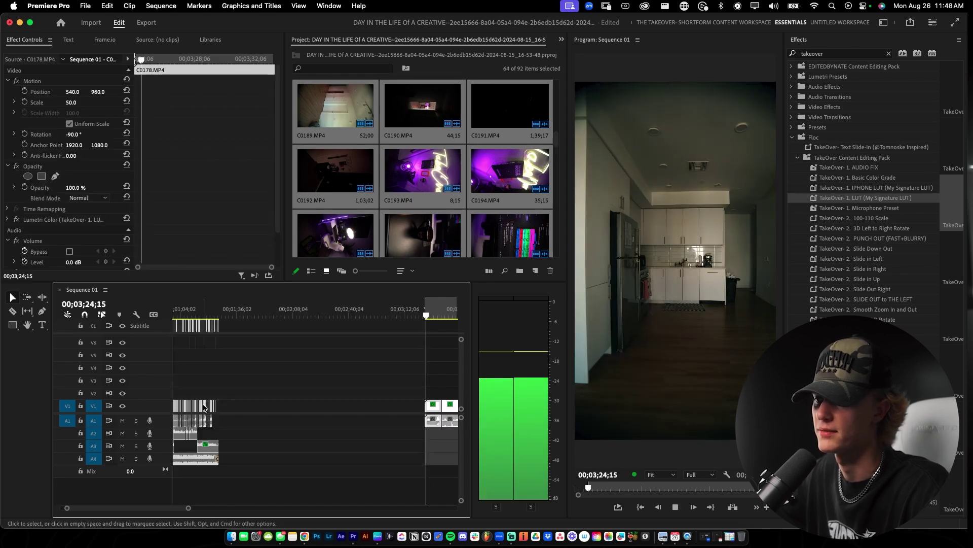
key(space)
scroll(426, 408, up, 3)
key(c)
click(385, 406)
scroll(368, 413, right, 3)
Step: Split the first long C0178.MP4 segment where the man is in the kitchen and ripple-delete the empty-kitchen part before it
key(space)
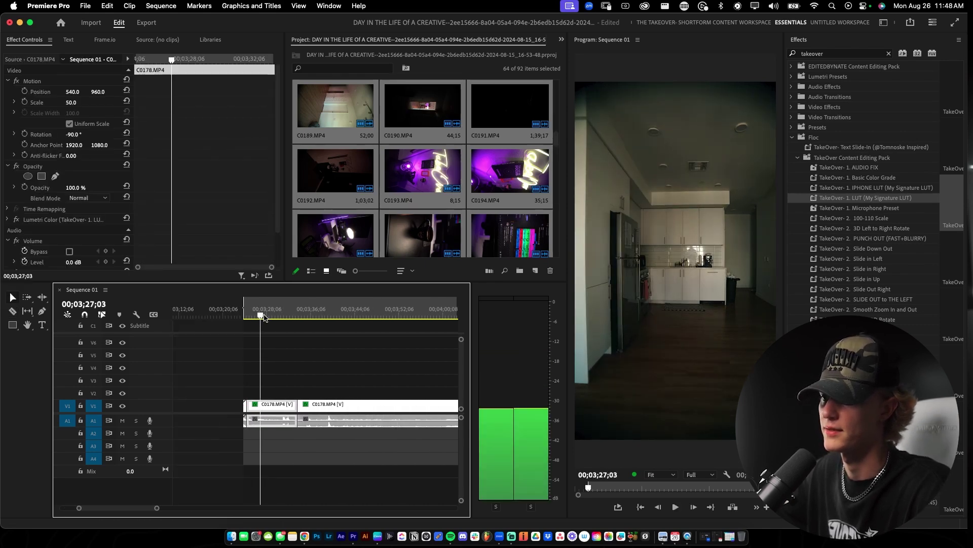
key(space)
click(274, 404)
key(v)
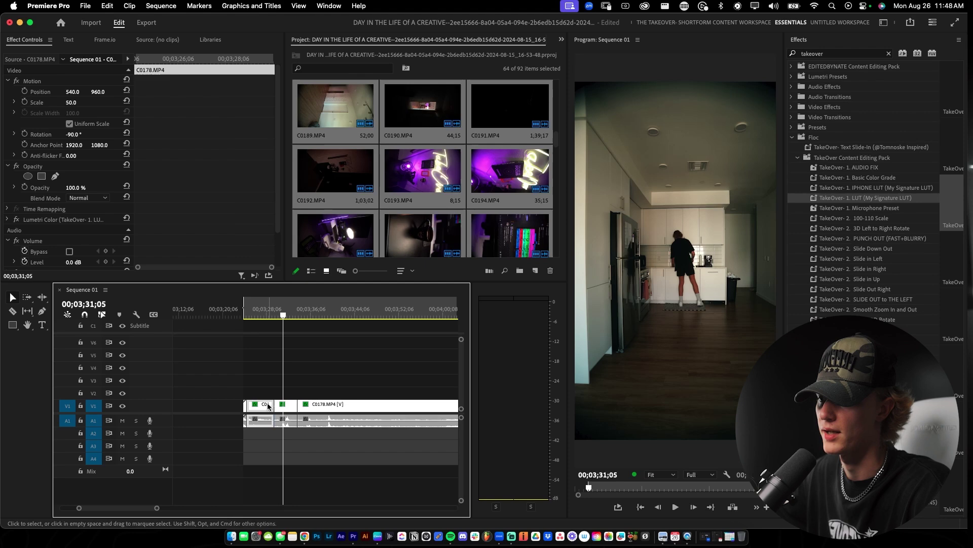
key(shift+Delete)
Step: Play the shortened C0178.MP4 segment from its start and ripple-trim its end to the playhead
key(Up)
key(Up)
key(space)
key(w)
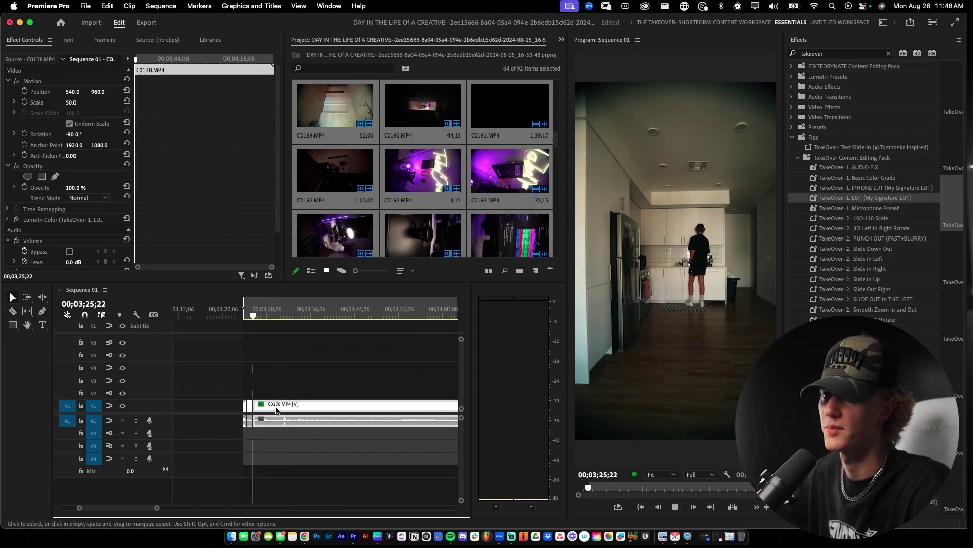
Step: Split C0178.MP4 at the playhead and ripple-delete the following footage up to the man standing at the fridge with the cat nearby
key(space)
key(super+k)
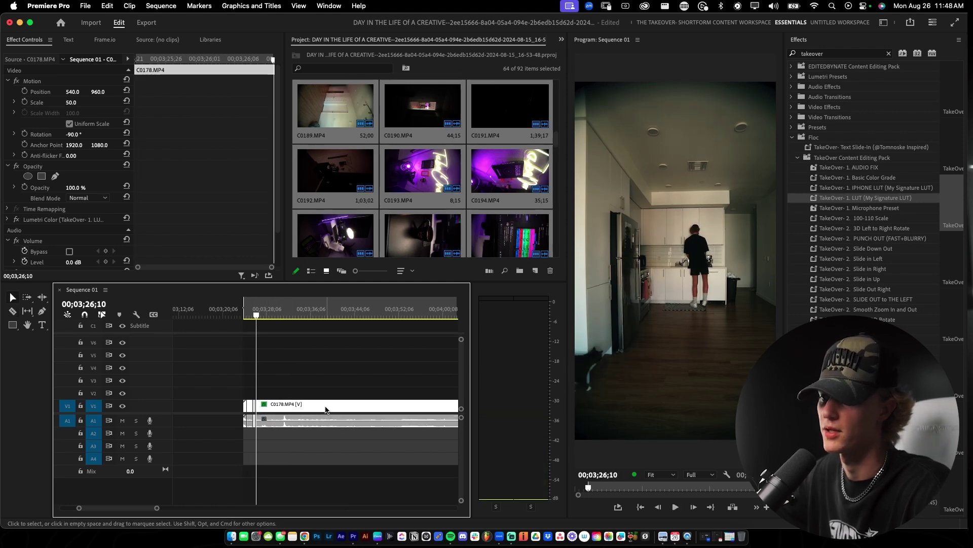
key(space)
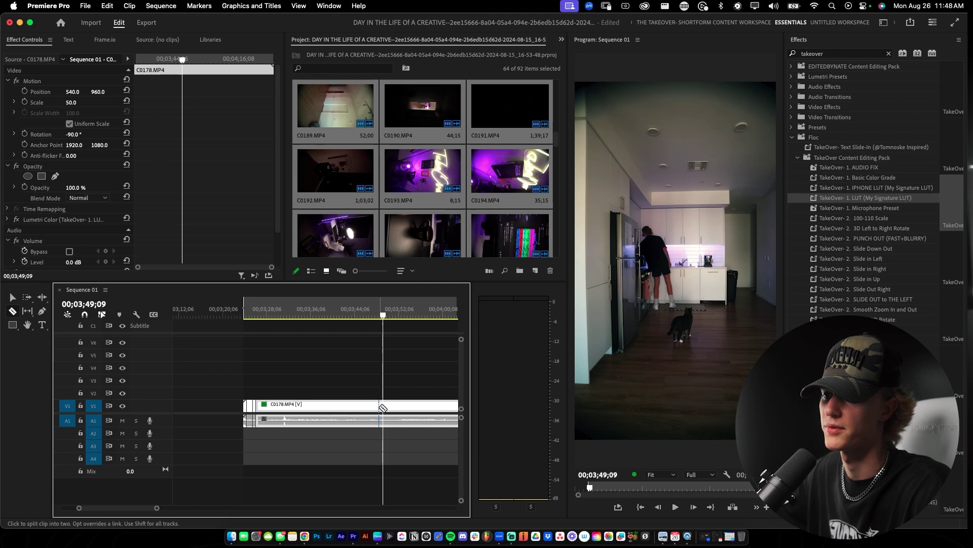
key(space)
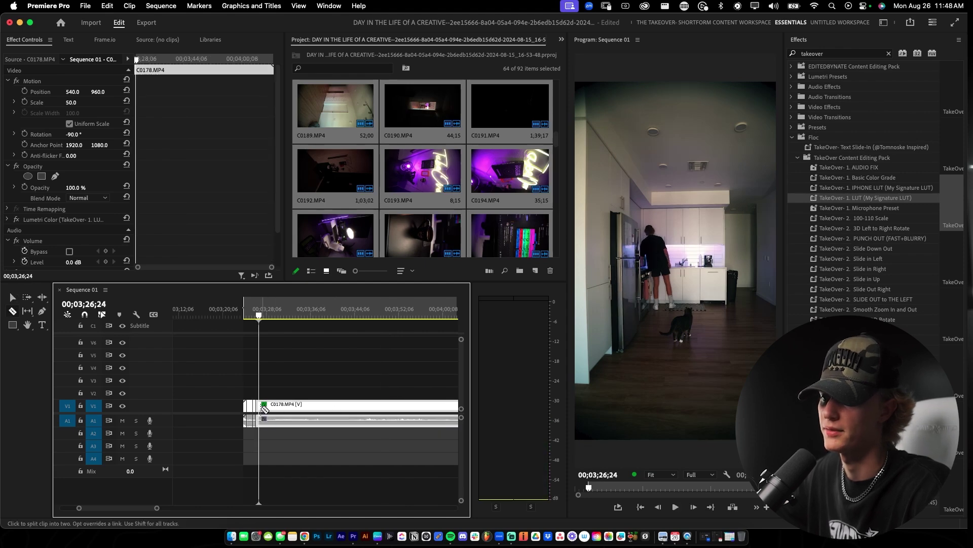
Step: Split C0178.MP4 again and ripple-delete the footage up to the man standing at the counter with the cat behind him
key(super+k)
key(c)
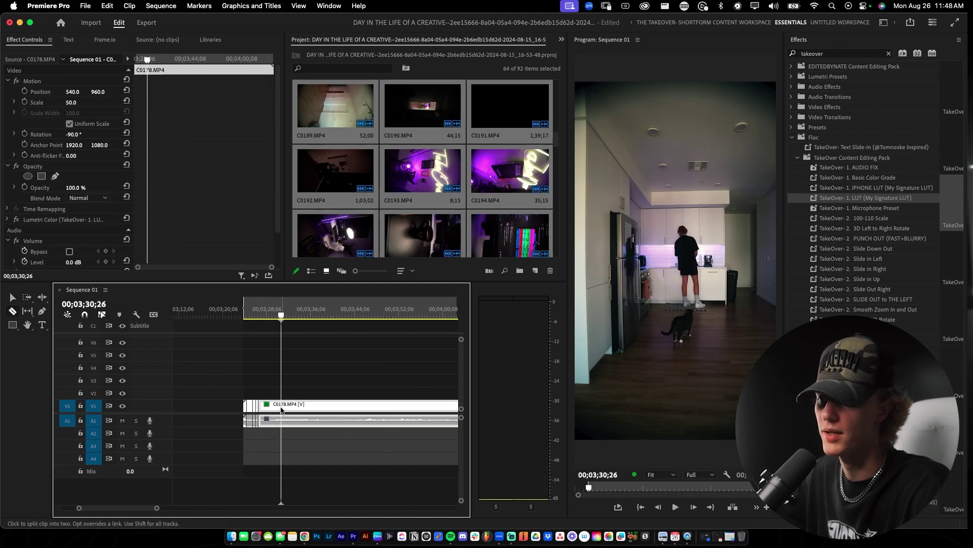
key(v)
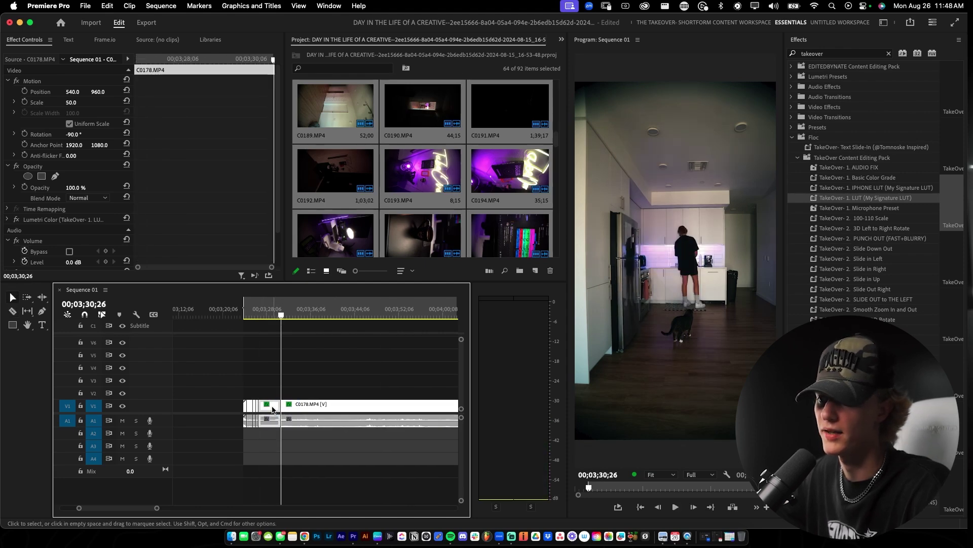
key(Up)
key(space)
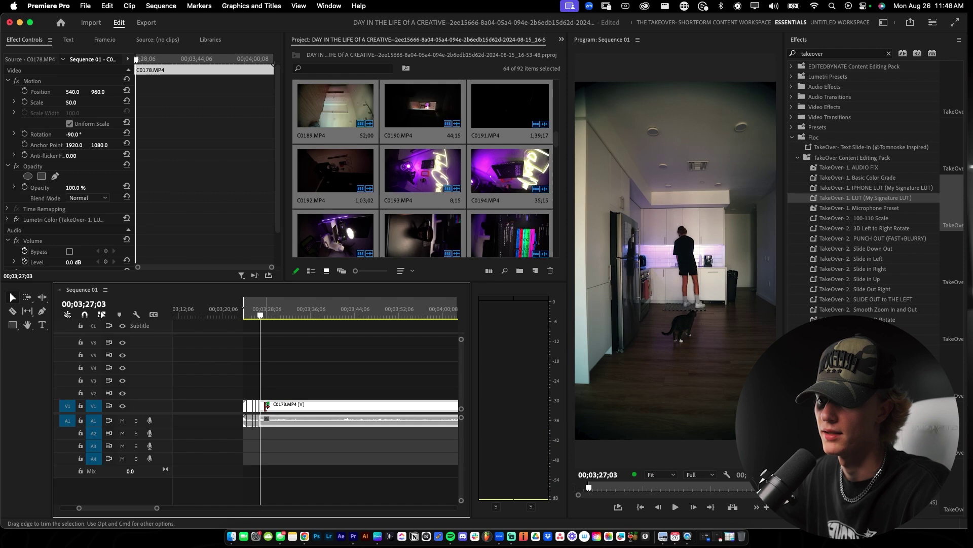
Step: Split the last C0178.MP4 segment shortly after its start and ripple-delete the rest of the clip up to C0179.MP4
key(=)
key(=)
key(c)
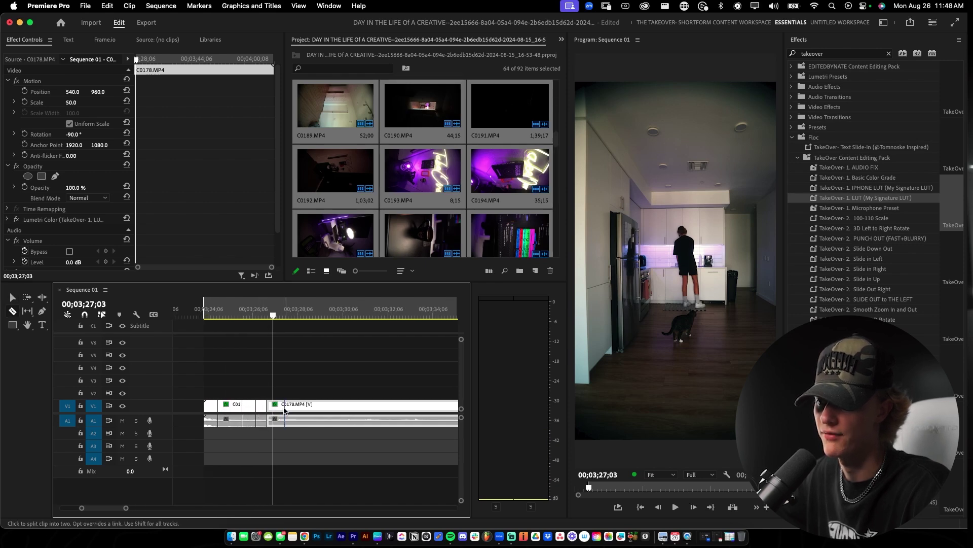
click(284, 409)
key(v)
scroll(301, 414, down, 3)
click(303, 414)
key(shift+Delete)
Step: Play across the join from the trimmed C0178.MP4 segments into the start of C0179.MP4
drag(288, 315, 270, 316)
key(space)
key(c)
key(Down)
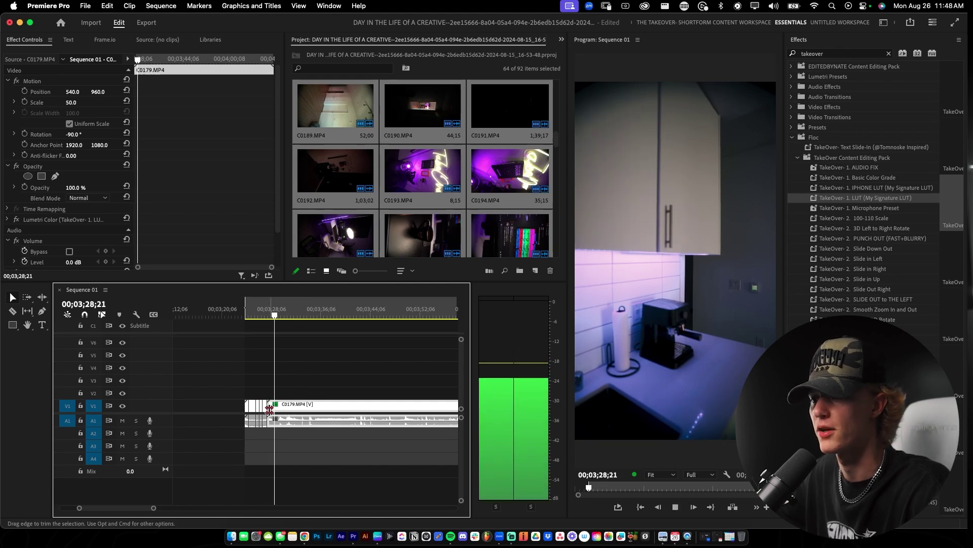
key(k)
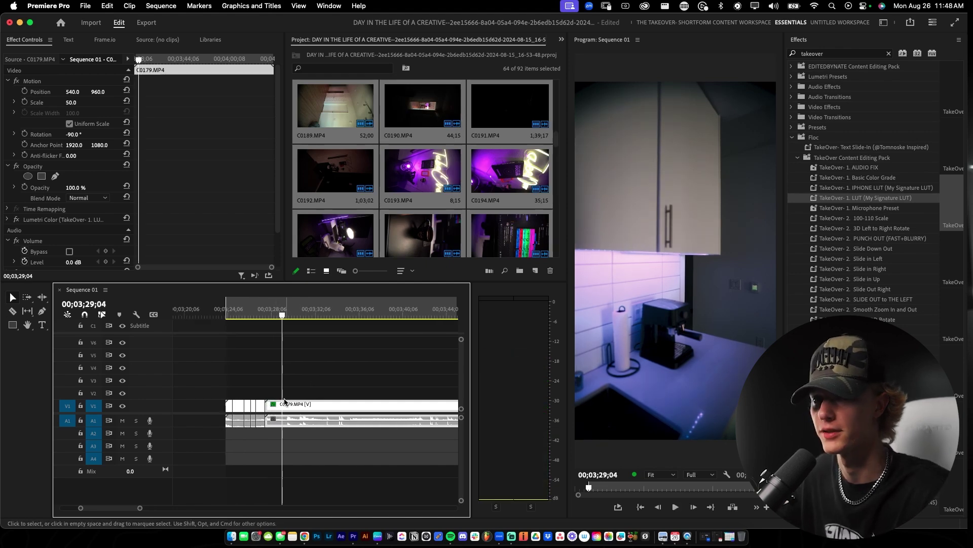
Step: Survey the remaining uncut clips along the whole length of Sequence 01
scroll(274, 420, down, 10)
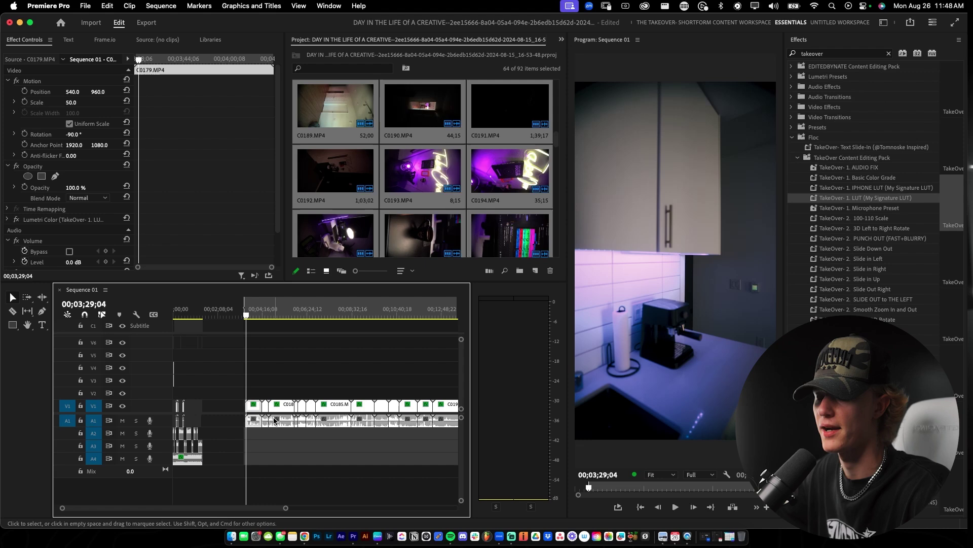
scroll(314, 420, right, 2)
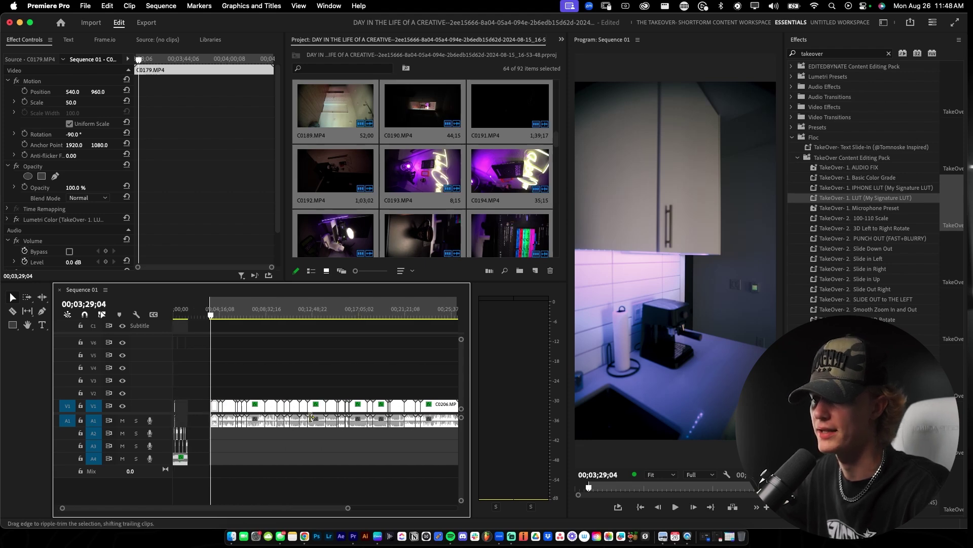
key(minus)
key(minus)
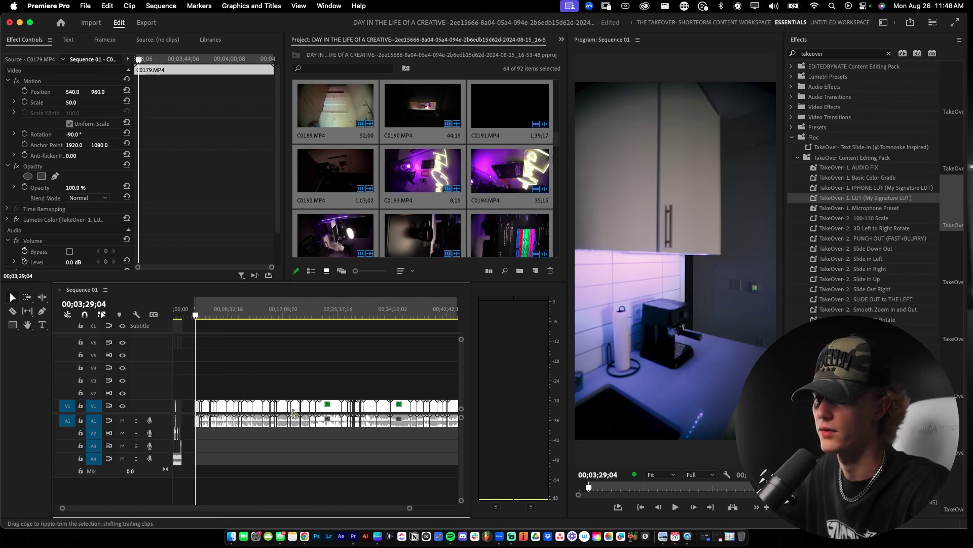
key(minus)
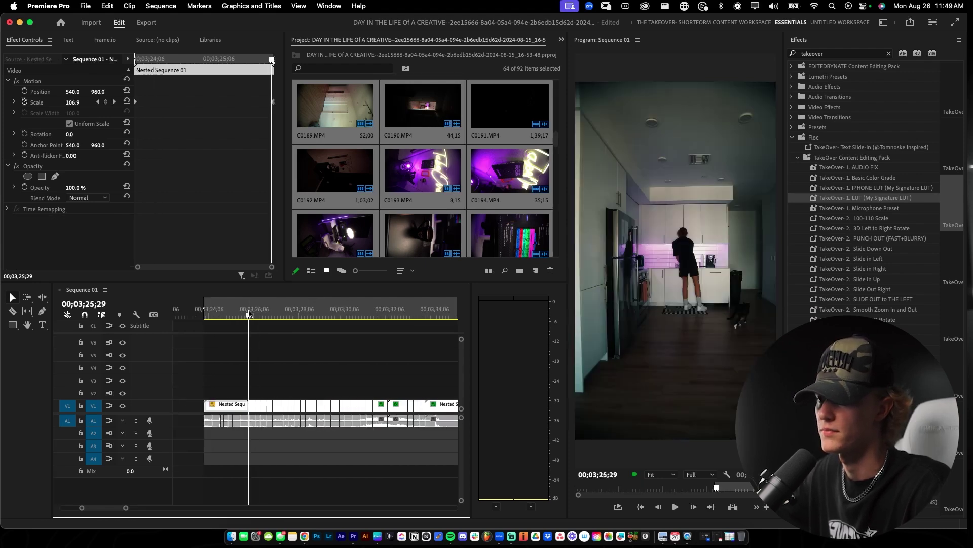
Step: Play the fully cut version of Sequence 01 from C0180.MP4 through the coffee-making shots into Nested Sequence 02
drag(248, 312, 250, 312)
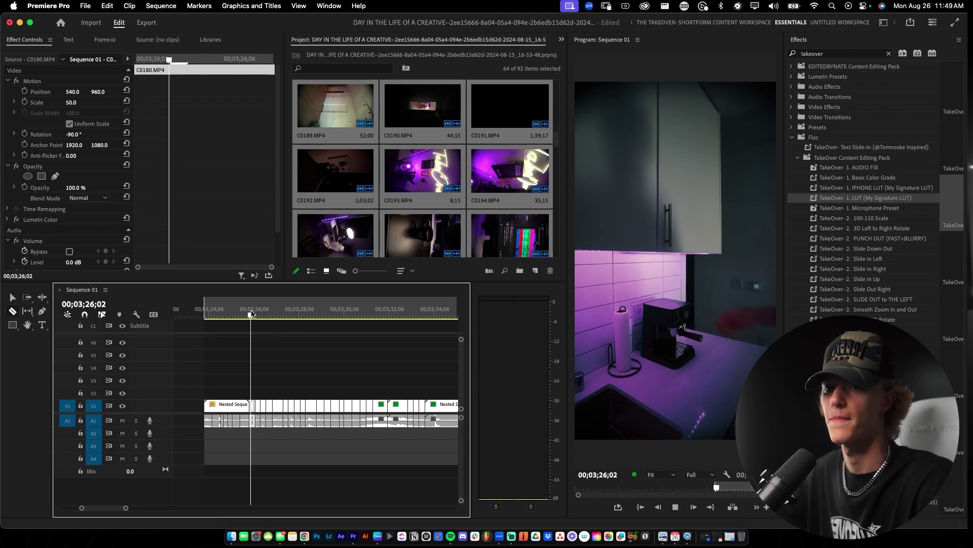
key(space)
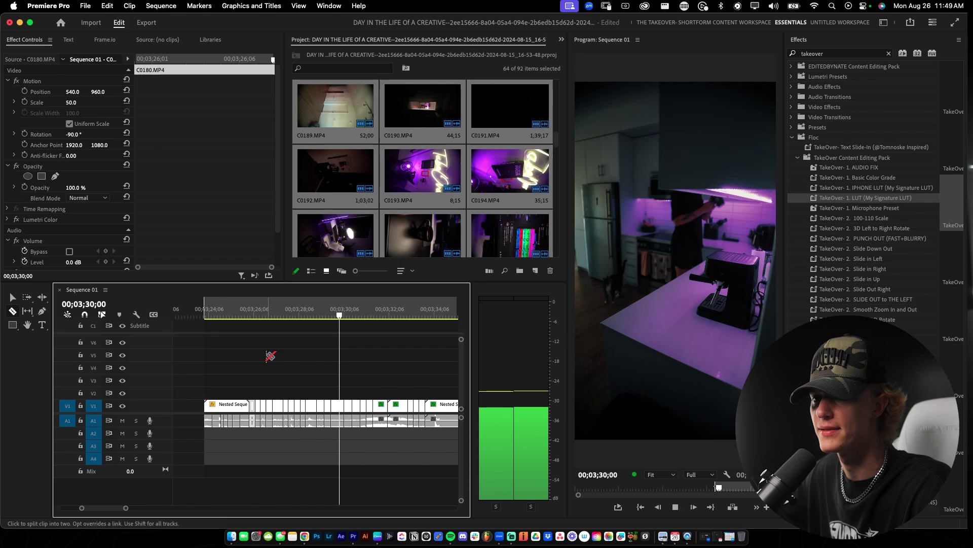
key(v)
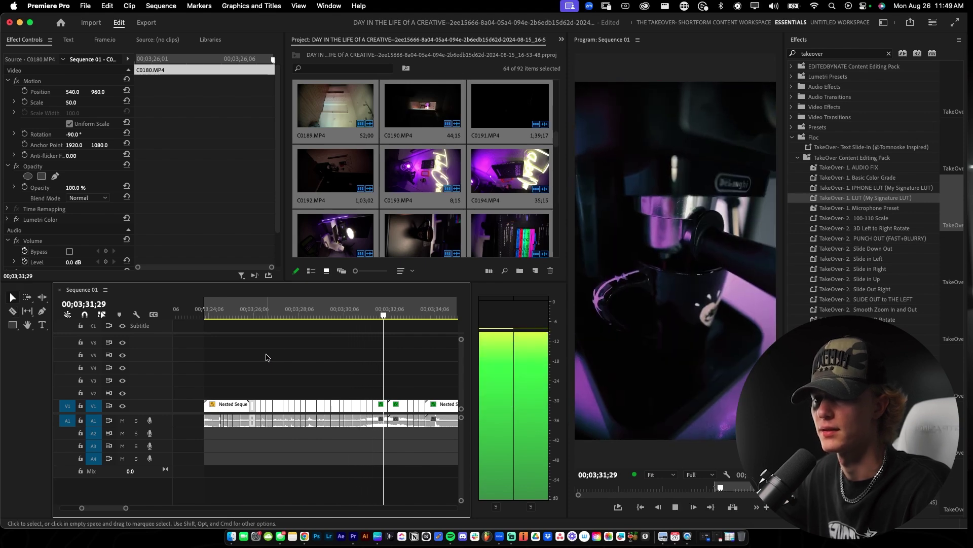
key(minus)
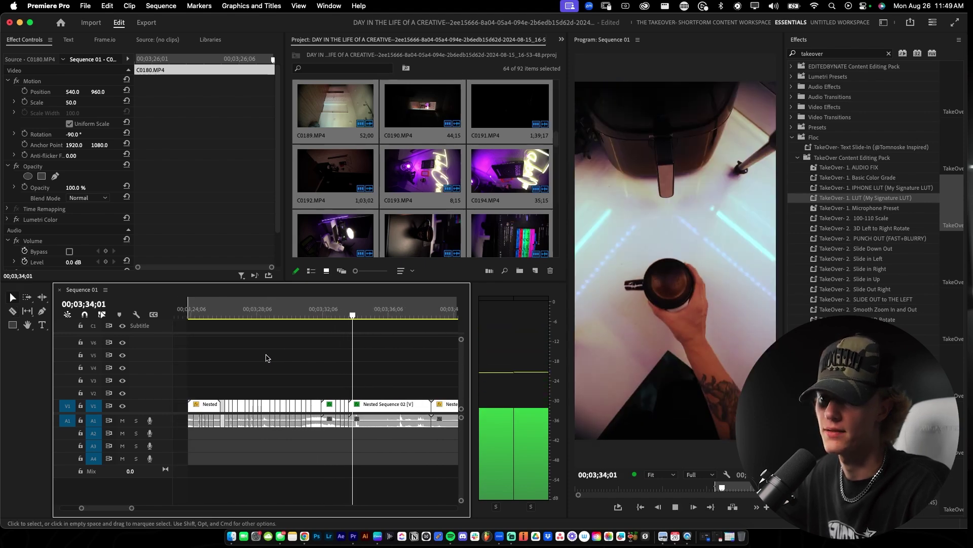
key(minus)
key(space)
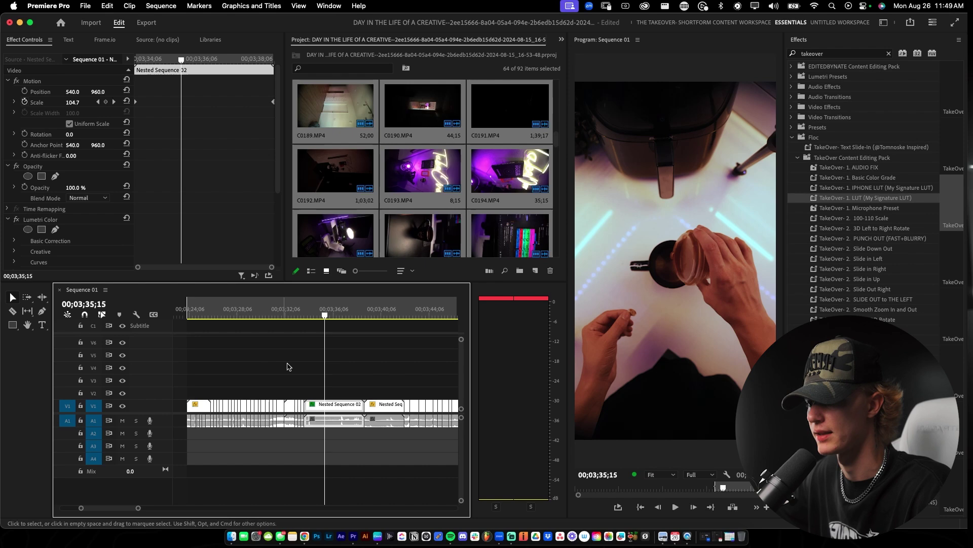
Step: Move the playhead to 00;03;43;15 in C0189.MP4 and clear the clip selection
key(minus)
key(minus)
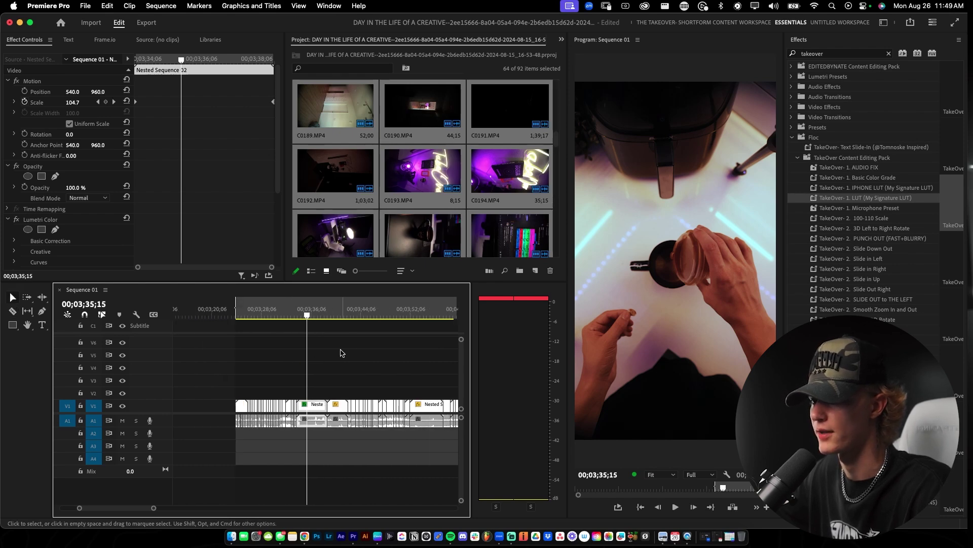
click(356, 317)
scroll(345, 445, right, 4)
scroll(327, 402, right, 1)
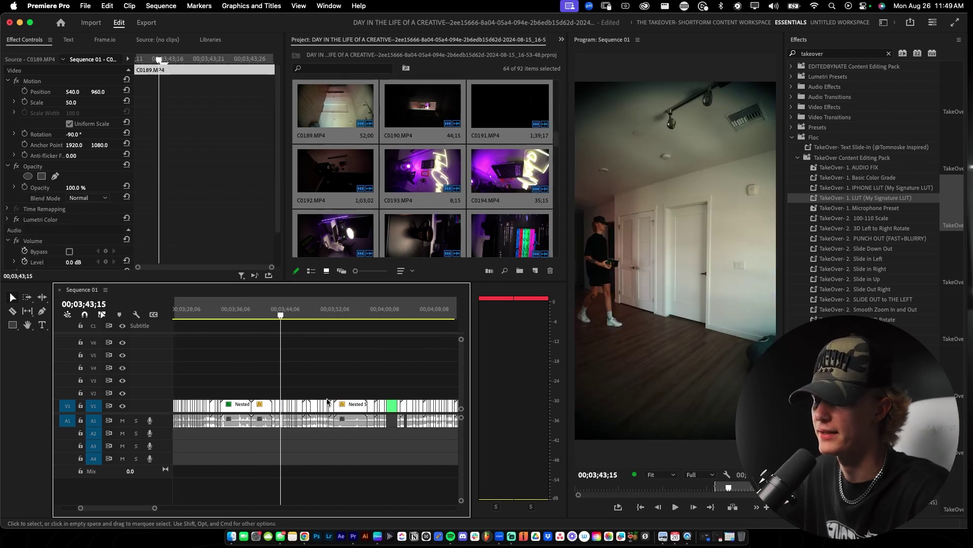
click(314, 381)
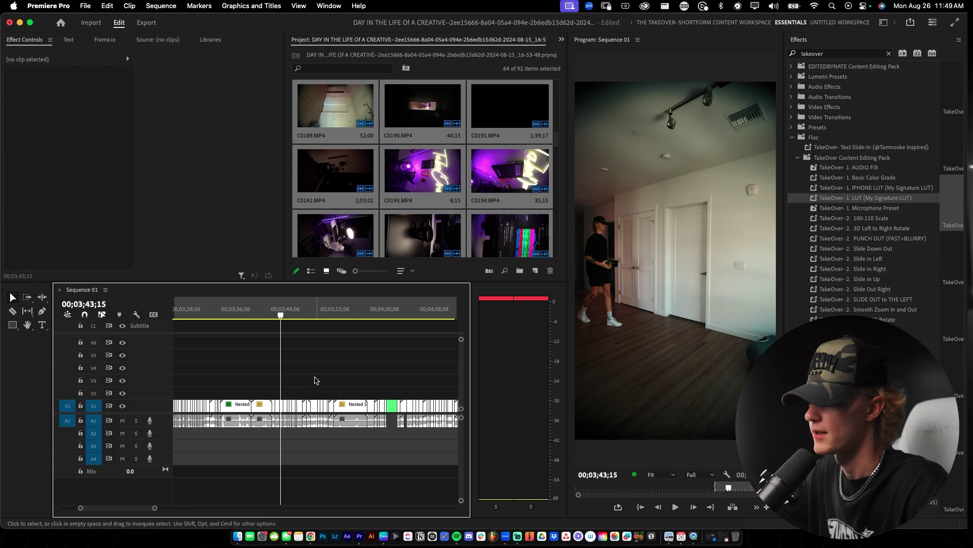
Step: Find Vert Transition 20 in the CR Vertical Overlay folder of the Premiere Composer user library and open it in the Source monitor
click(562, 40)
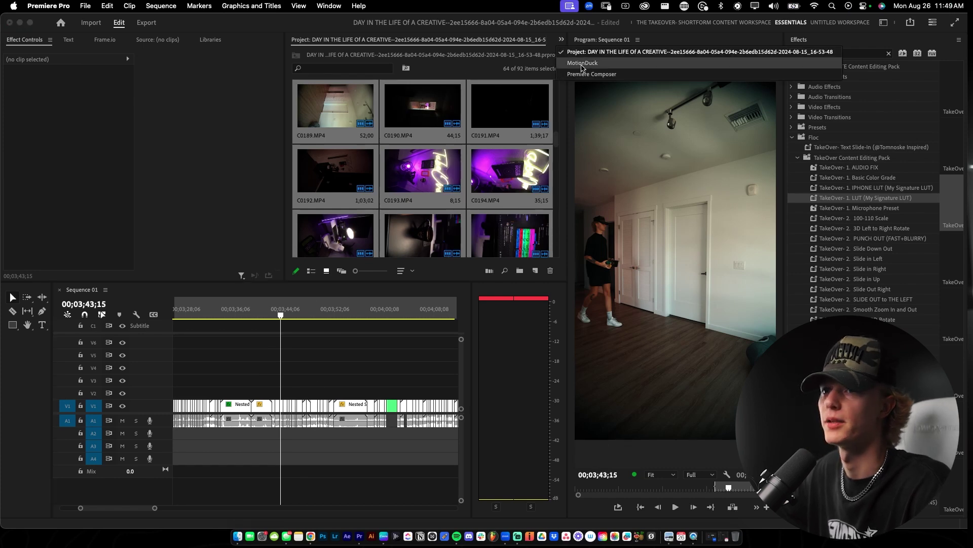
click(580, 80)
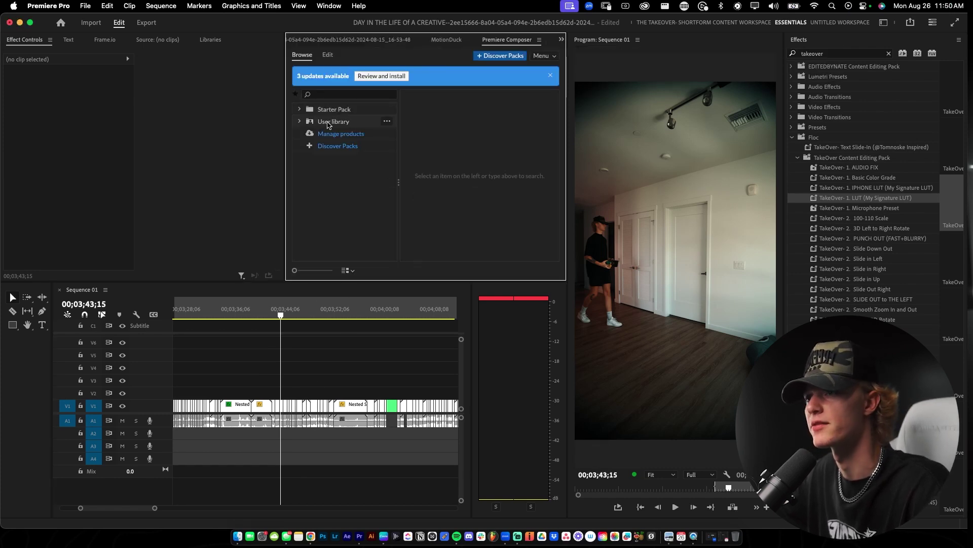
click(303, 122)
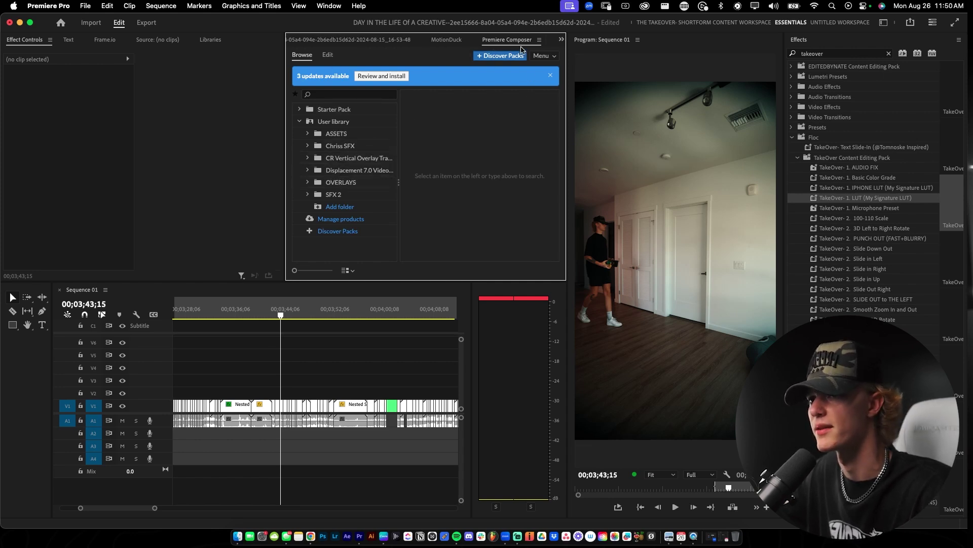
click(340, 183)
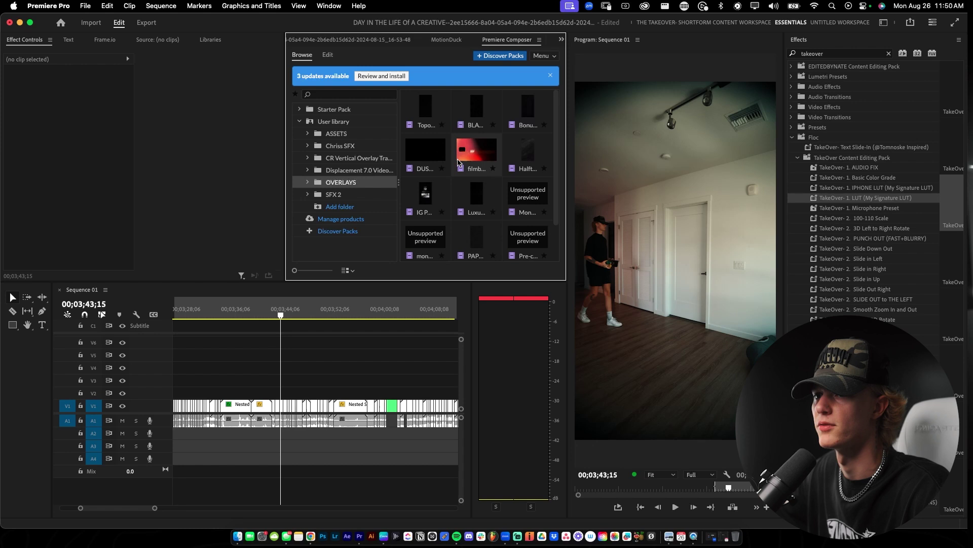
click(349, 160)
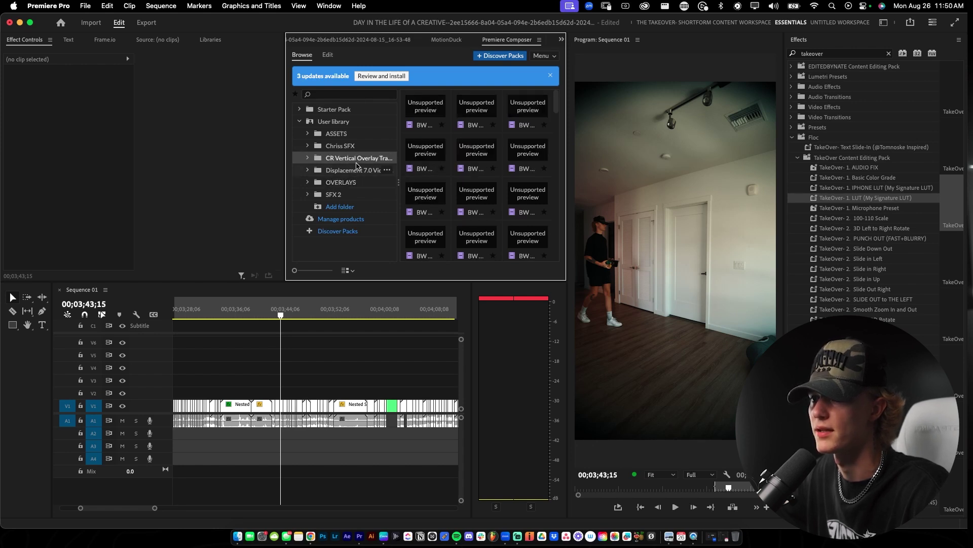
click(308, 158)
scroll(348, 174, down, 10)
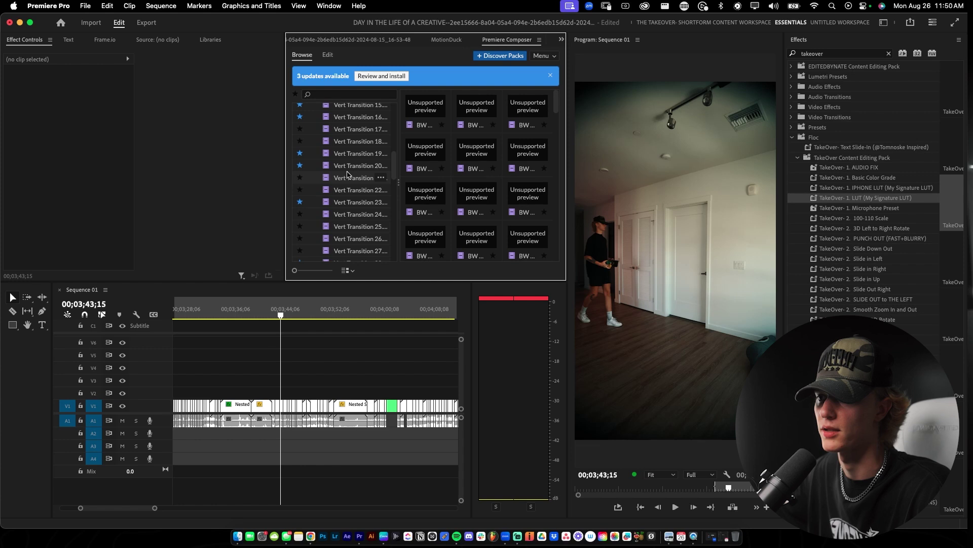
click(351, 167)
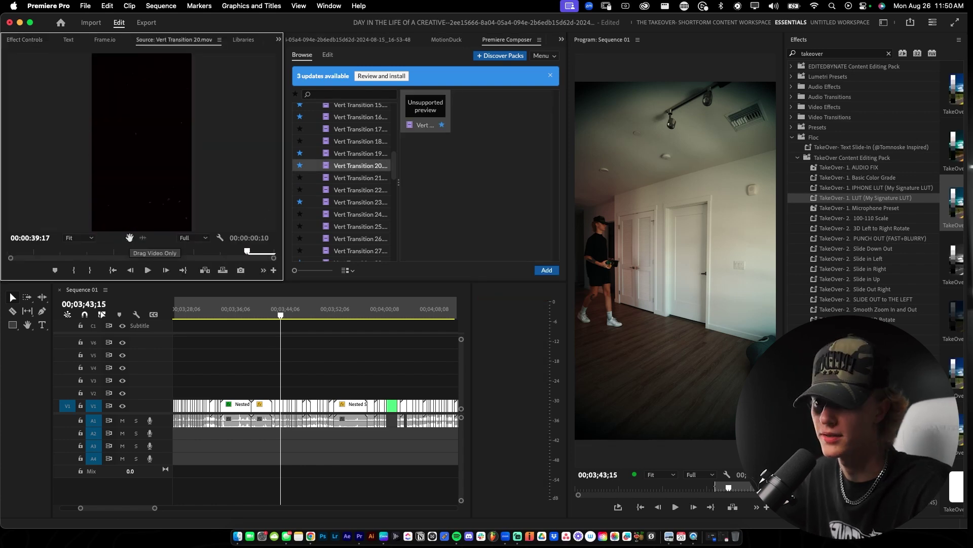
Step: Place only the video of Vert Transition 20.mov on track V3 over the cut between C0188.MP4 and C0189.MP4
drag(130, 237, 256, 381)
scroll(281, 382, up, 5)
click(259, 320)
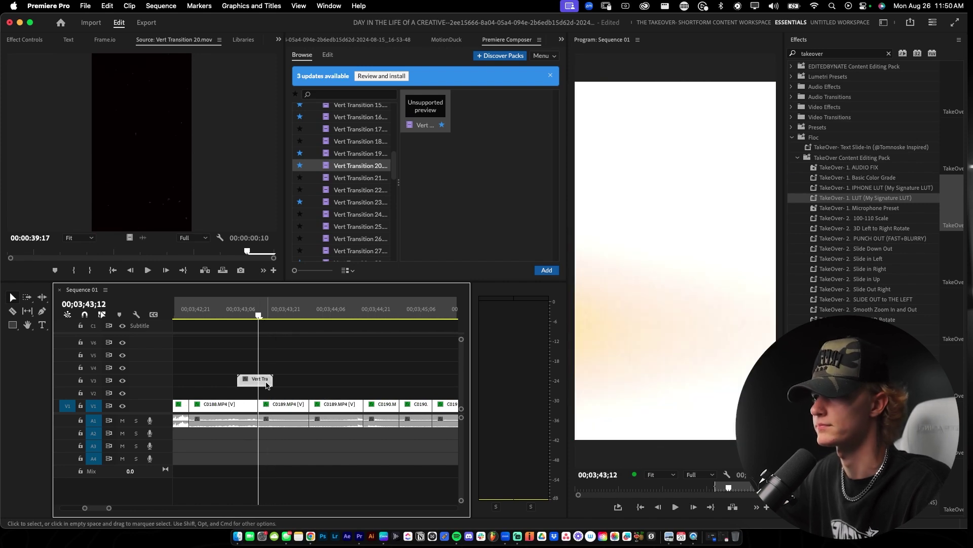
Step: Set the Vert Transition 20.mov overlay to the Screen blend mode and a scale of 50
click(27, 44)
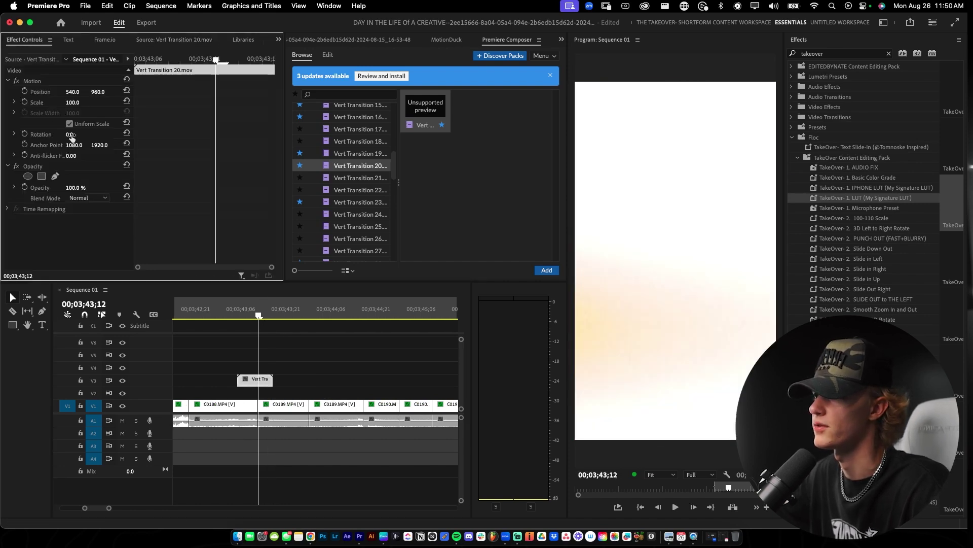
click(87, 198)
click(100, 304)
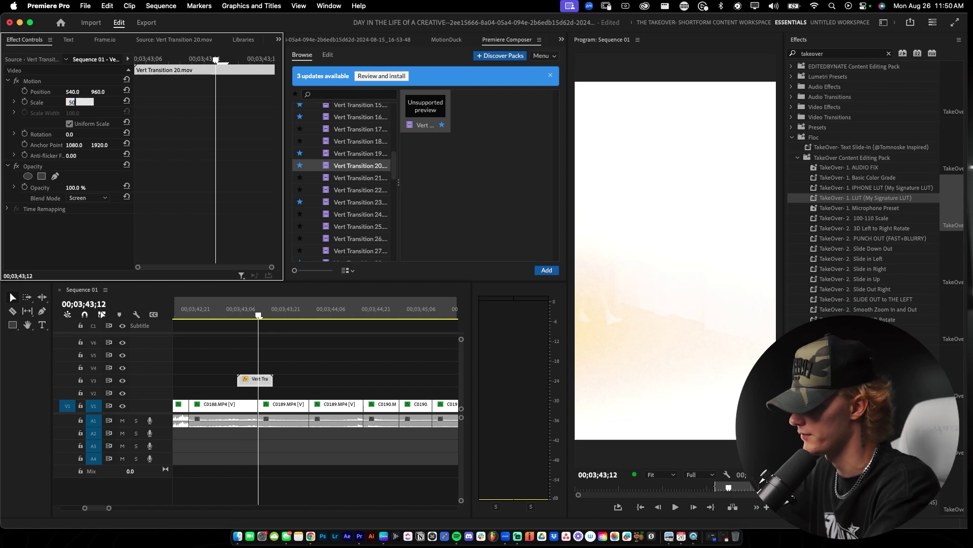
Step: Play the sequence through the new overlay transition and on into C0190.MP4
mouse_move(223, 315)
mouse_down()
mouse_move(290, 315)
mouse_move(233, 315)
mouse_up()
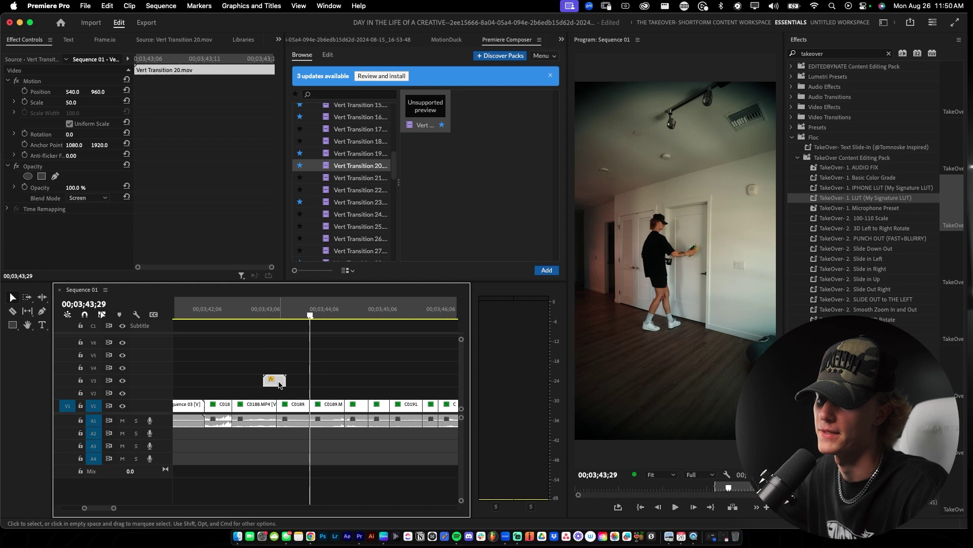
key(minus)
key(space)
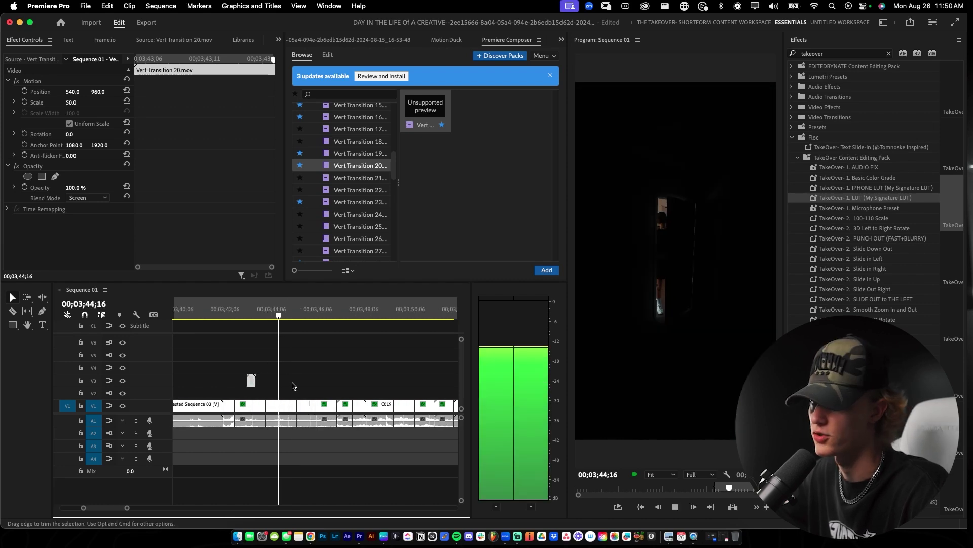
key(space)
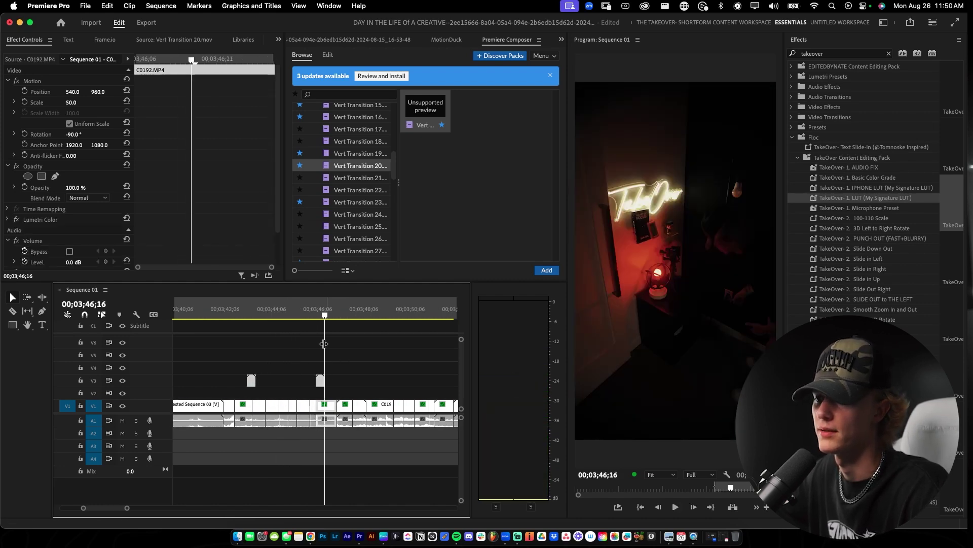
Step: Place a copy of the Vert Transition 20.mov overlay on V3 over the cut between C0191.MP4 and C0192.MP4 and play it
key(Left)
key(Left)
key(Left)
key(Left)
key(Left)
key(Left)
key(Left)
key(Left)
key(Left)
key(Left)
key(Left)
key(Left)
key(Left)
key(Left)
key(Left)
key(Left)
key(Left)
key(Left)
key(Left)
key(Left)
scroll(318, 345, up, 5)
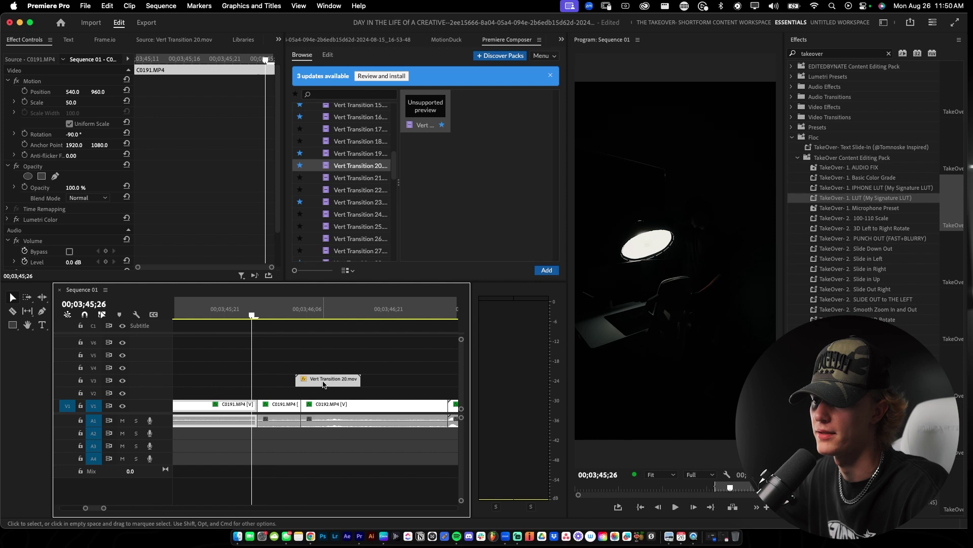
drag(333, 381, 306, 381)
key(c)
key(space)
Step: Place another copy of the Vert Transition 20.mov overlay on V3 over the cut at the start of C0196.MP4
key(space)
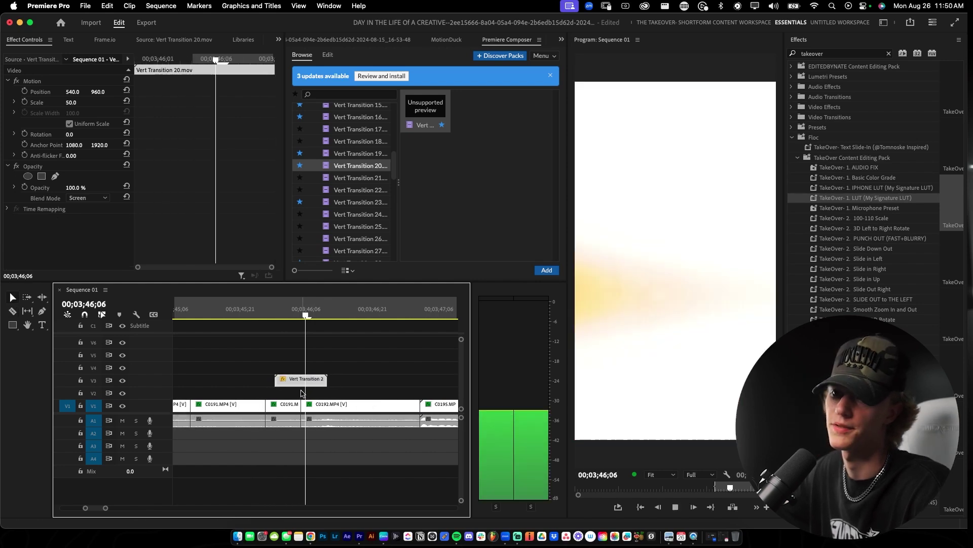
key(v)
key(minus)
Step: Play the sequence through the overlay transition between C0195.MP4 and C0196.MP4, and check the one at the start of C0192.MP4
key(space)
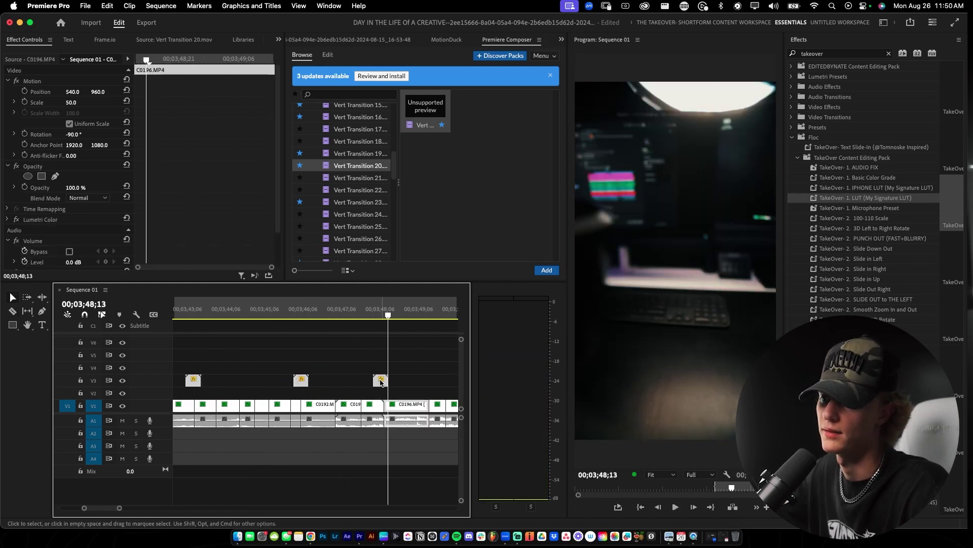
key(super+v)
key(equal)
click(336, 315)
key(space)
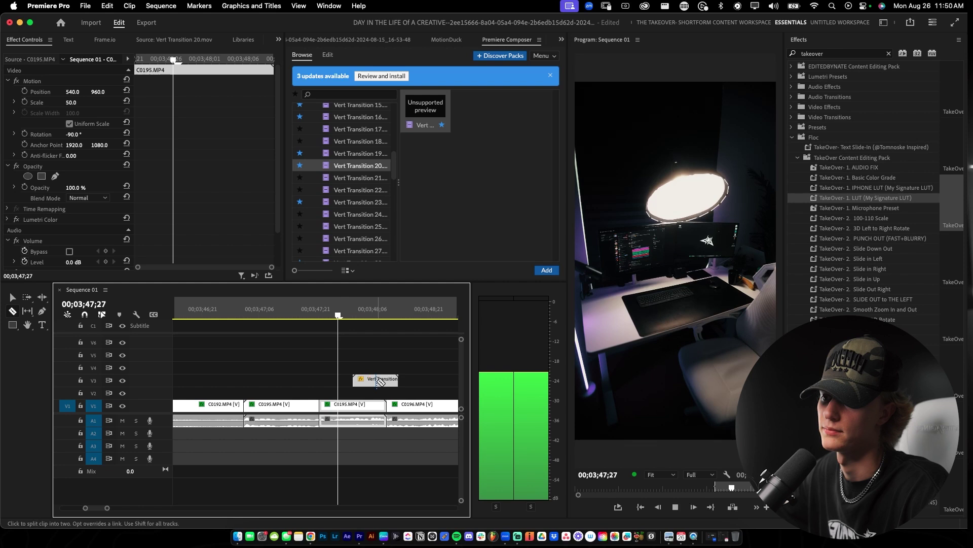
key(minus)
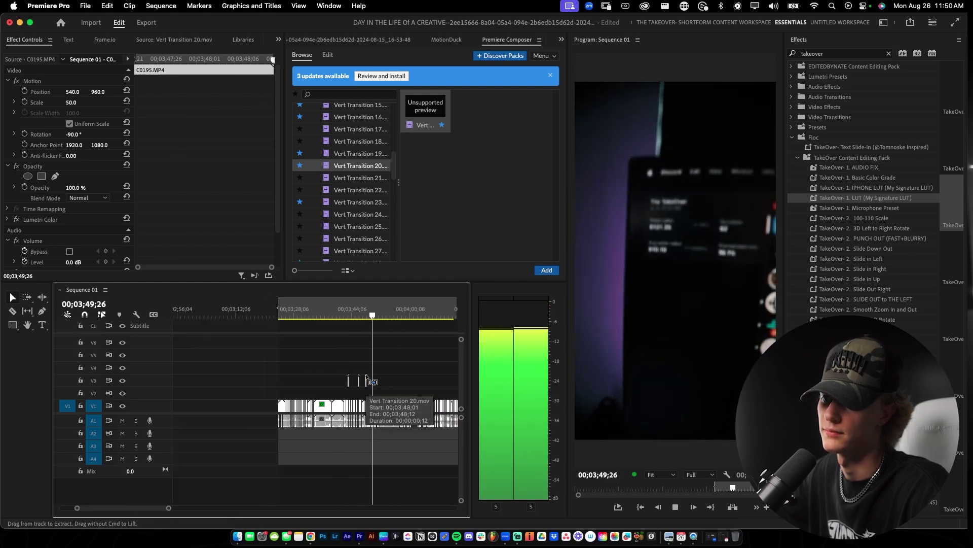
key(space)
scroll(355, 387, right, 2)
scroll(341, 391, up, 8)
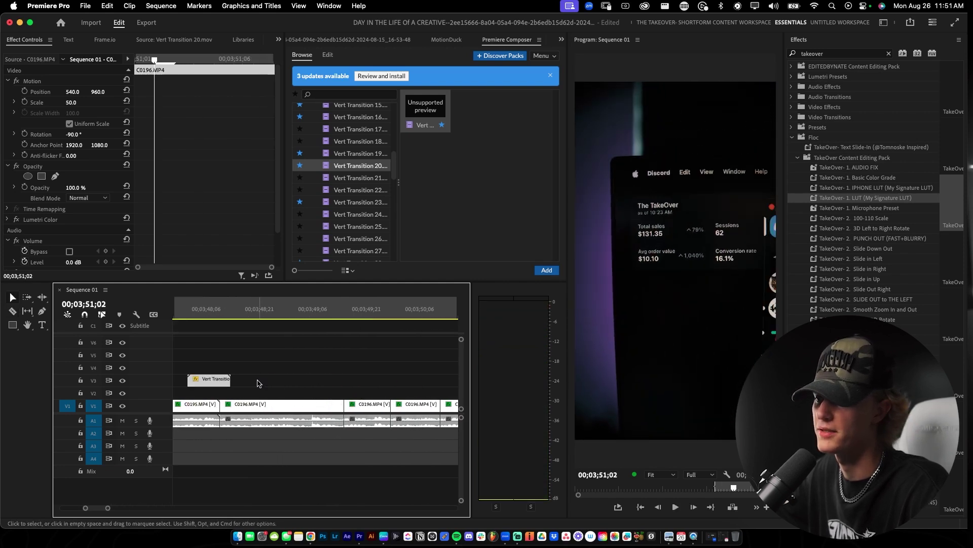
scroll(257, 382, up, 5)
click(252, 319)
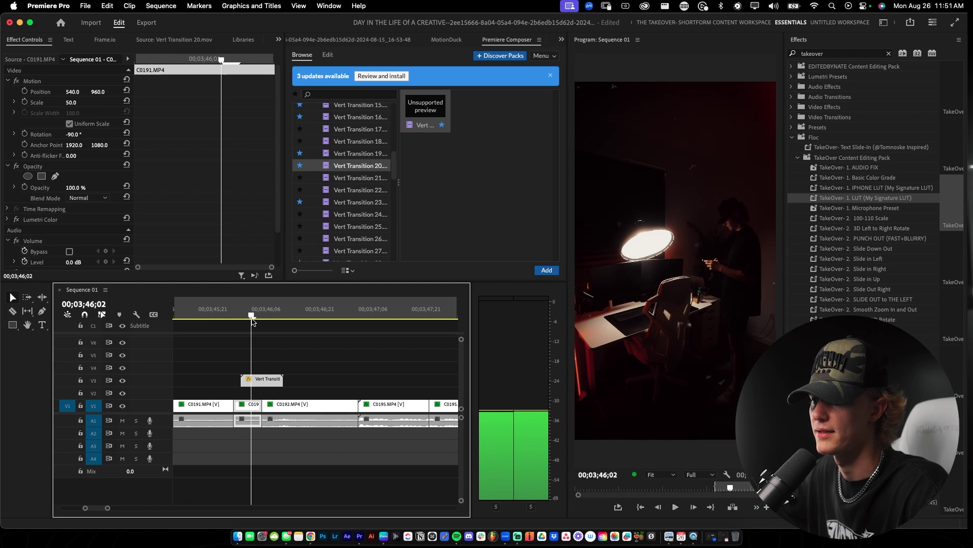
drag(237, 356, 268, 400)
click(266, 397)
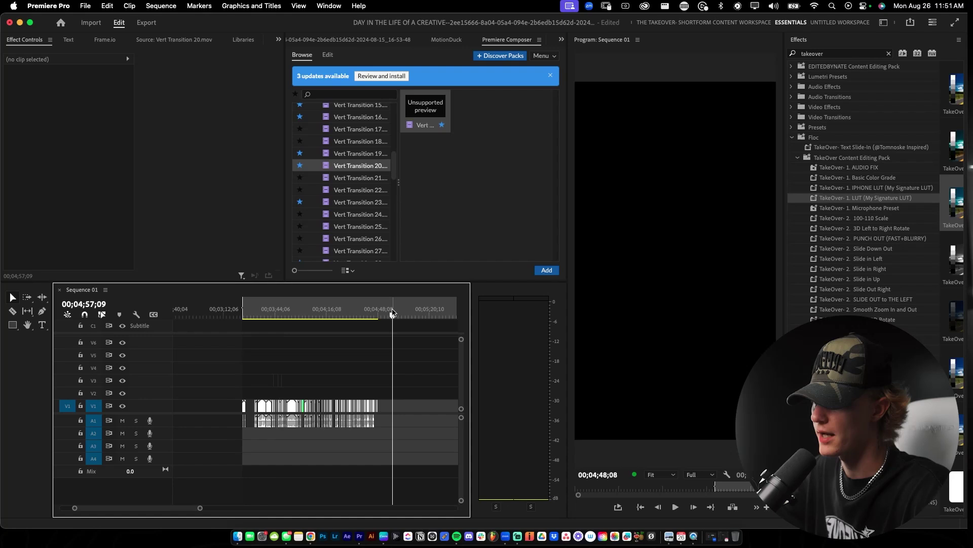
Step: Mark the sequence's Out point at the end of the footage and return the playhead to the In point
key(o)
scroll(384, 317, up, 3)
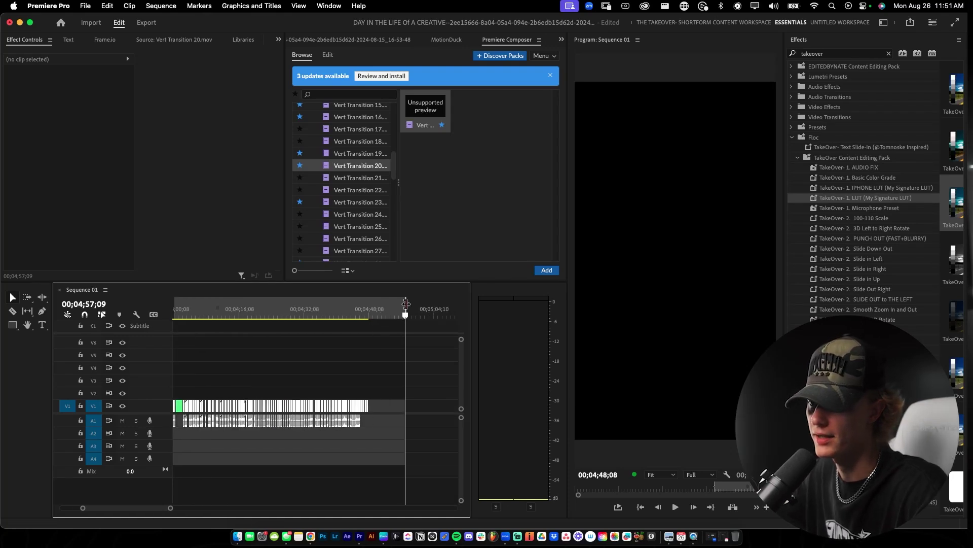
scroll(242, 381, down, 2)
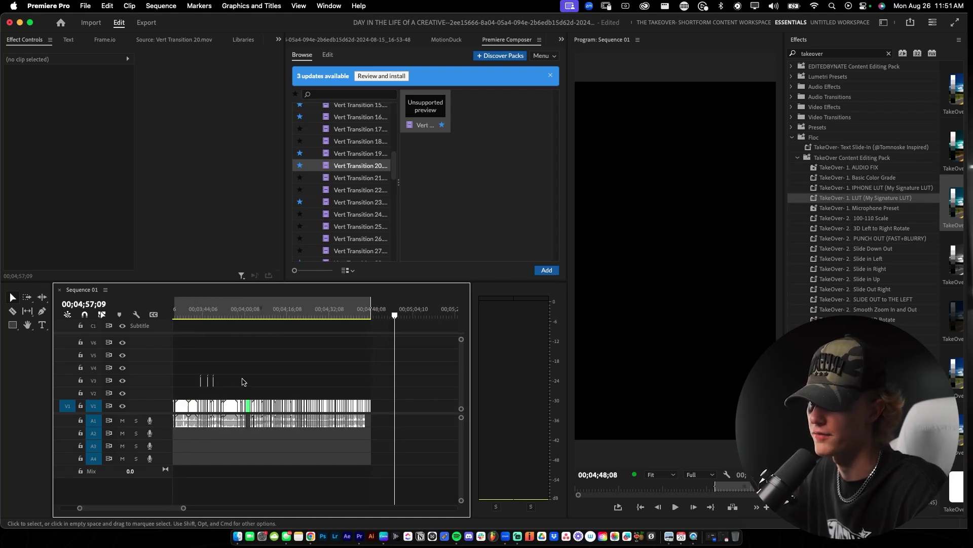
key(shift+i)
scroll(274, 393, up, 3)
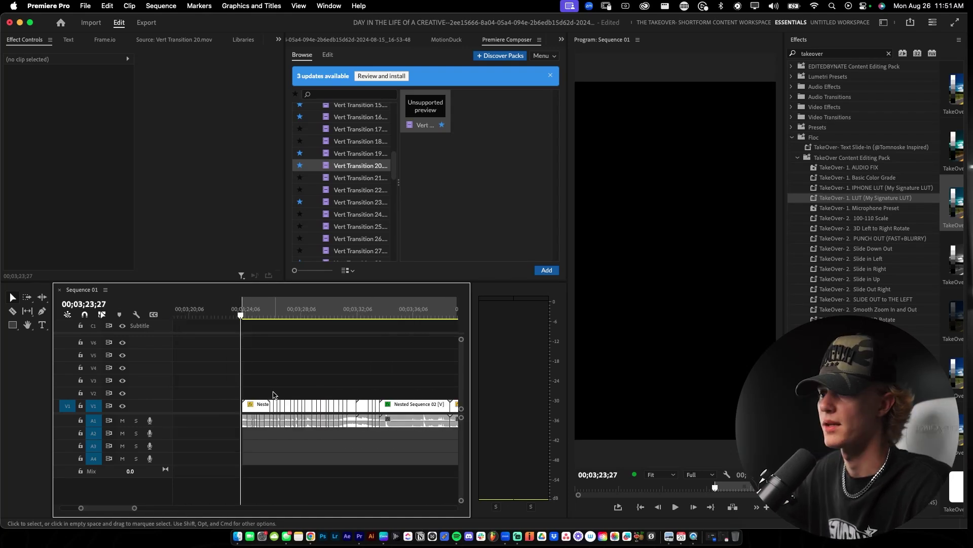
Step: Check the Default Input devices in the Audio Hardware preferences and close the preferences without applying changes
click(60, 8)
mouse_move(89, 8)
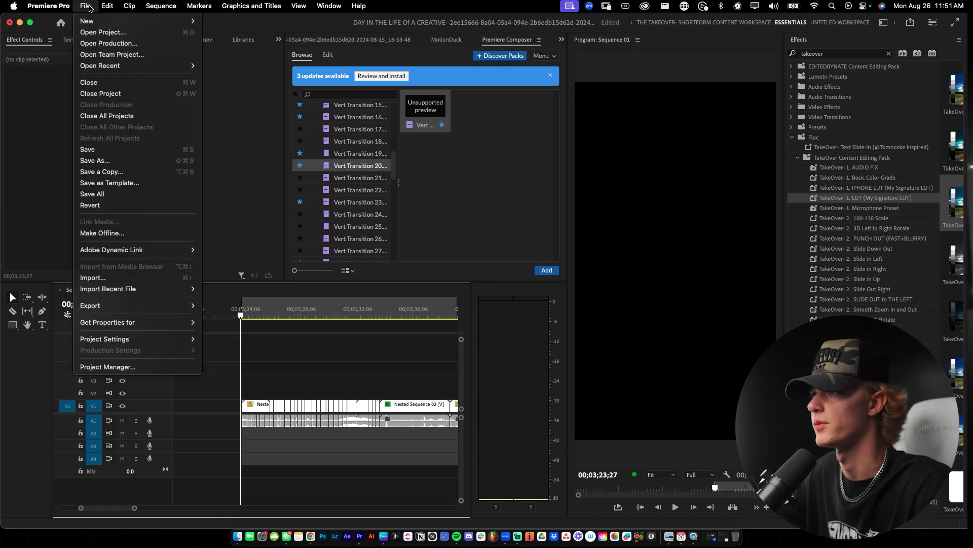
mouse_move(49, 6)
mouse_move(111, 45)
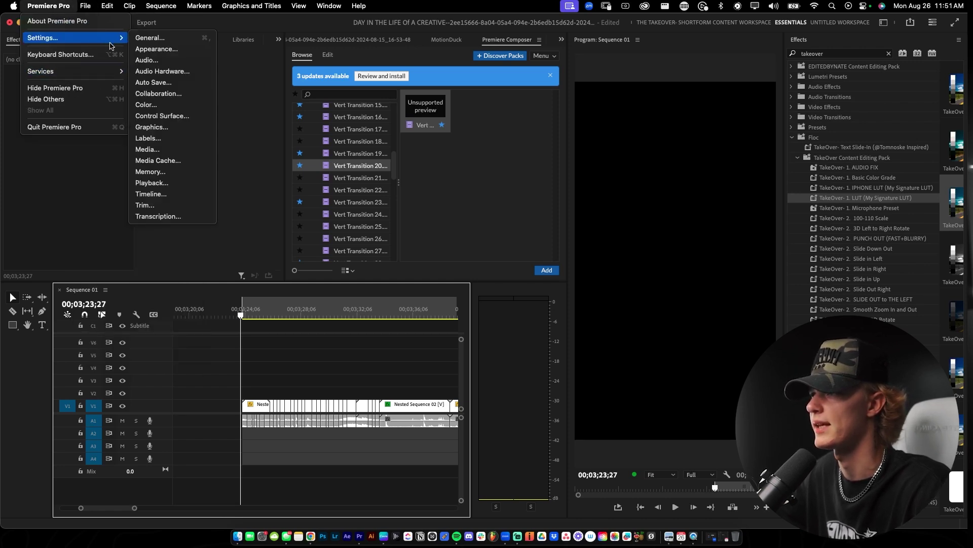
click(162, 71)
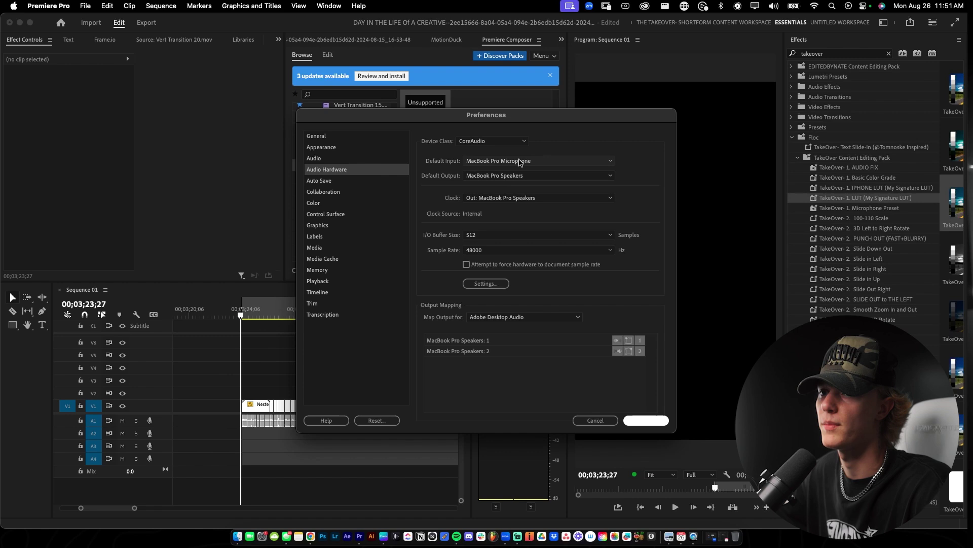
click(520, 161)
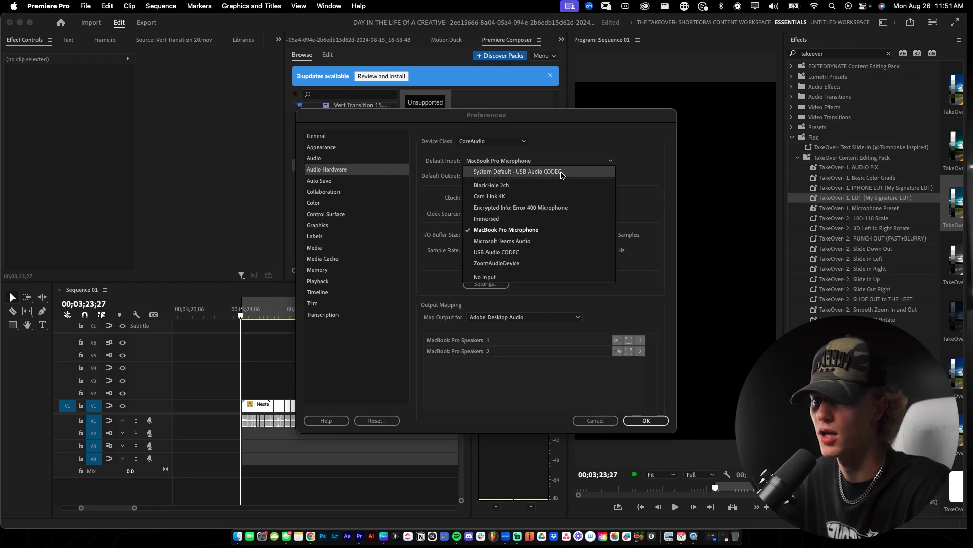
click(597, 230)
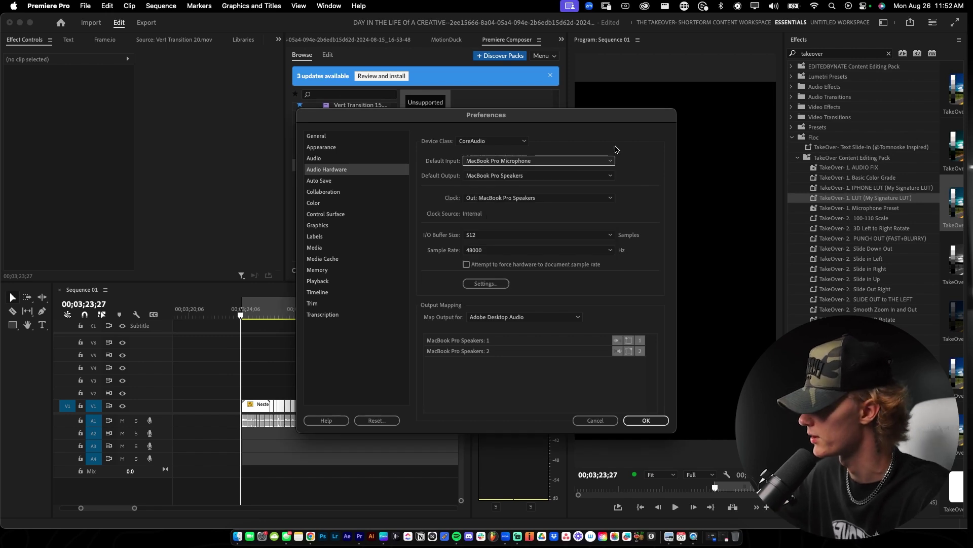
click(595, 420)
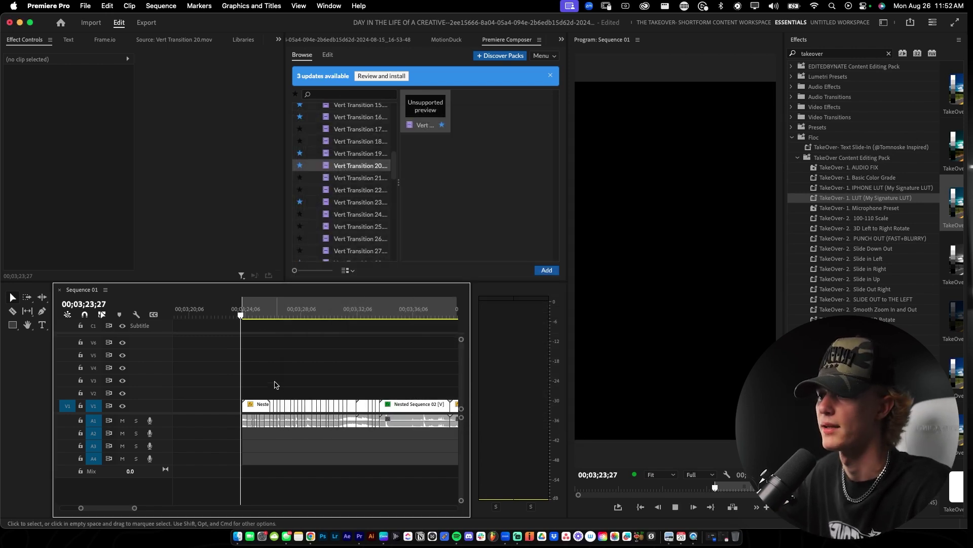
Step: Record a voice-over on track A2 from the In point at the start of the footage to about 00;03;31;00
key(space)
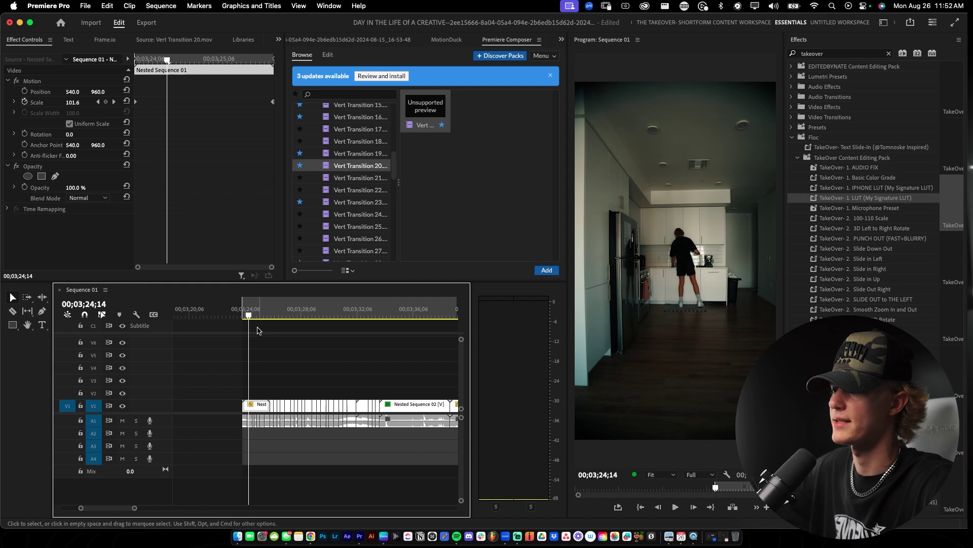
click(229, 311)
mouse_move(228, 308)
mouse_down()
mouse_move(245, 311)
mouse_move(219, 310)
mouse_up()
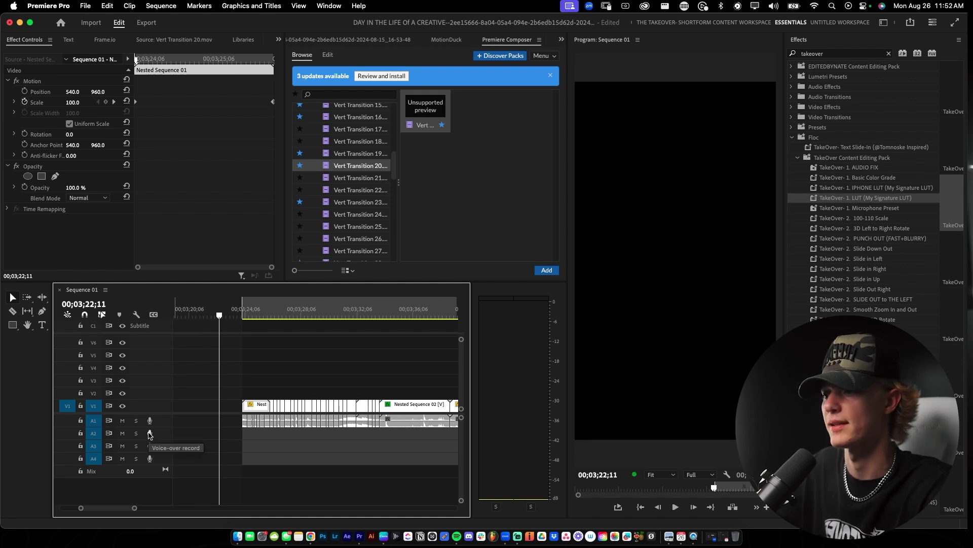
key(space)
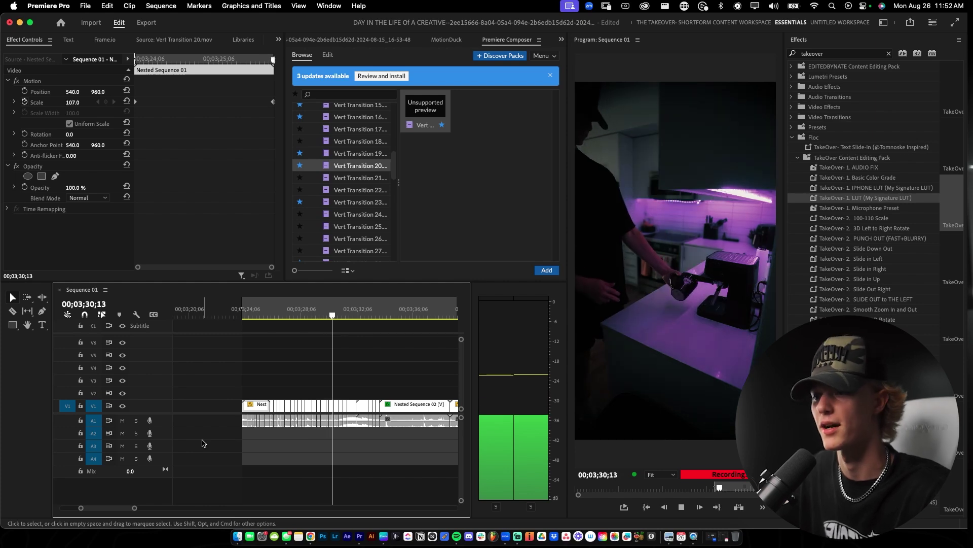
key(space)
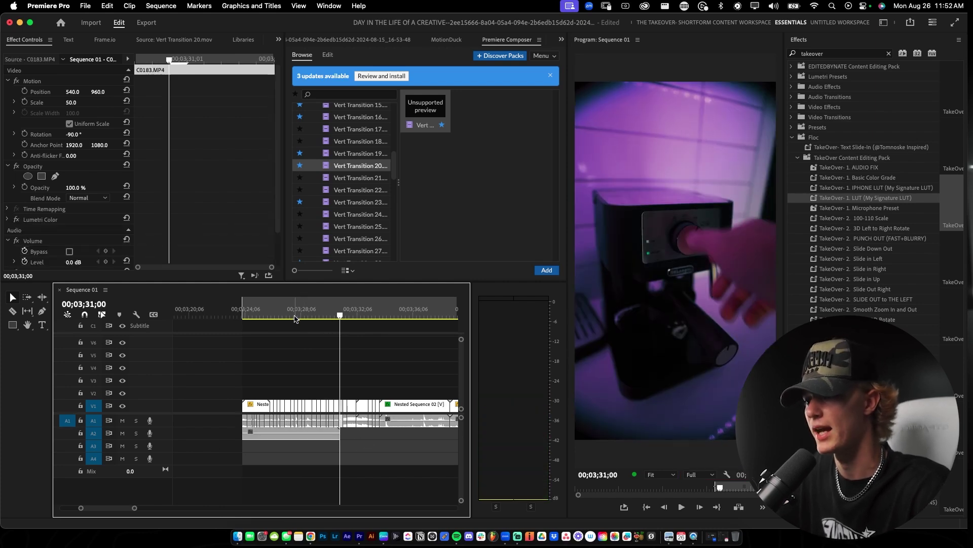
Step: Apply the TakeOver- 1. AUDIO FIX preset to the recorded voice-over clip on A2
click(262, 315)
click(291, 434)
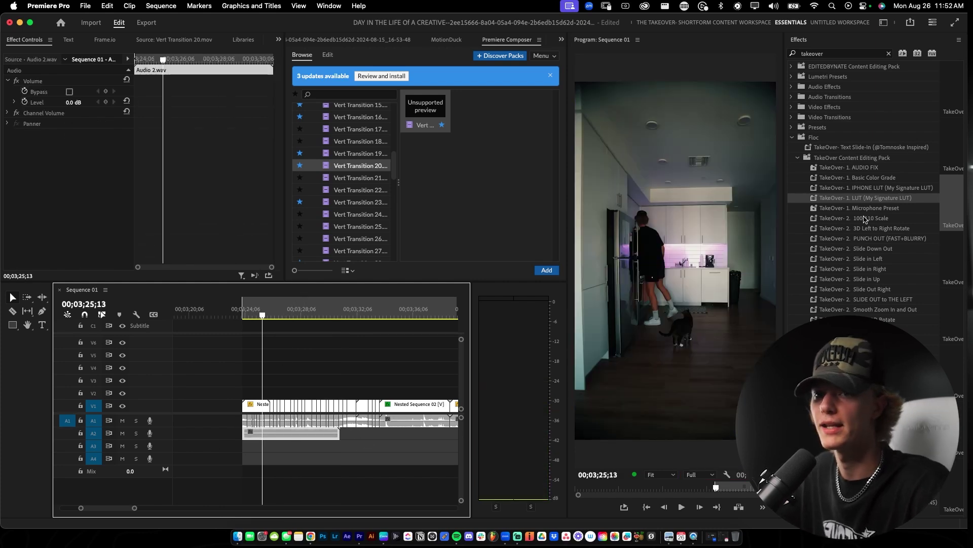
drag(860, 171, 663, 244)
drag(293, 421, 311, 438)
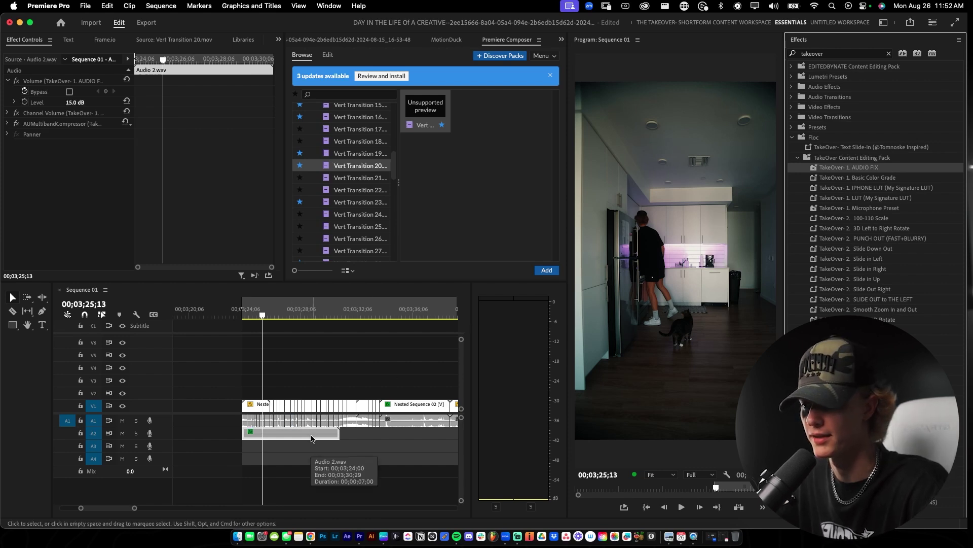
scroll(304, 440, down, 1)
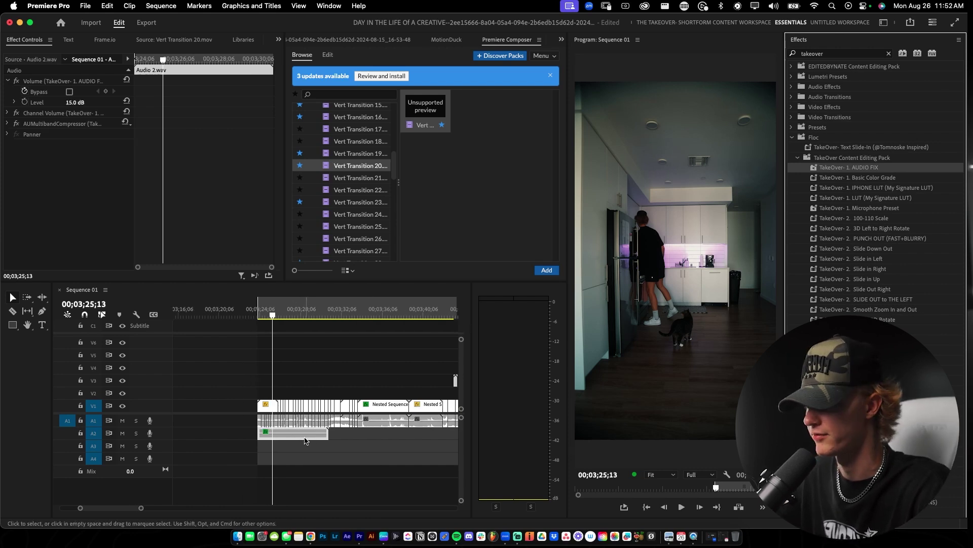
Step: Trim the end of the voice-over clip on A2 back to 00;03;29;10
click(164, 440)
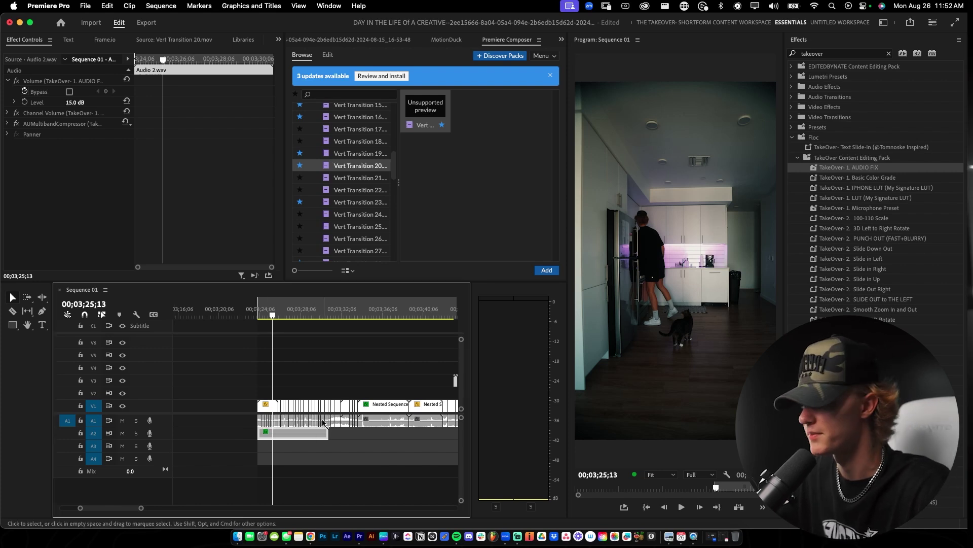
drag(327, 315, 312, 315)
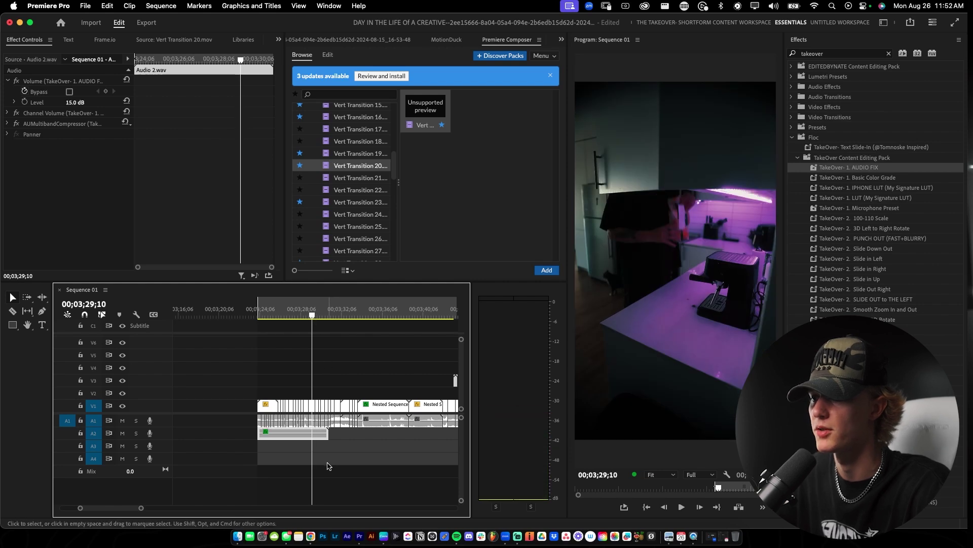
drag(316, 433, 311, 433)
Step: Mark a new In point at 00;03;27;27 and record a second voice-over on track A3 to about 00;03;34;04
drag(309, 313, 297, 313)
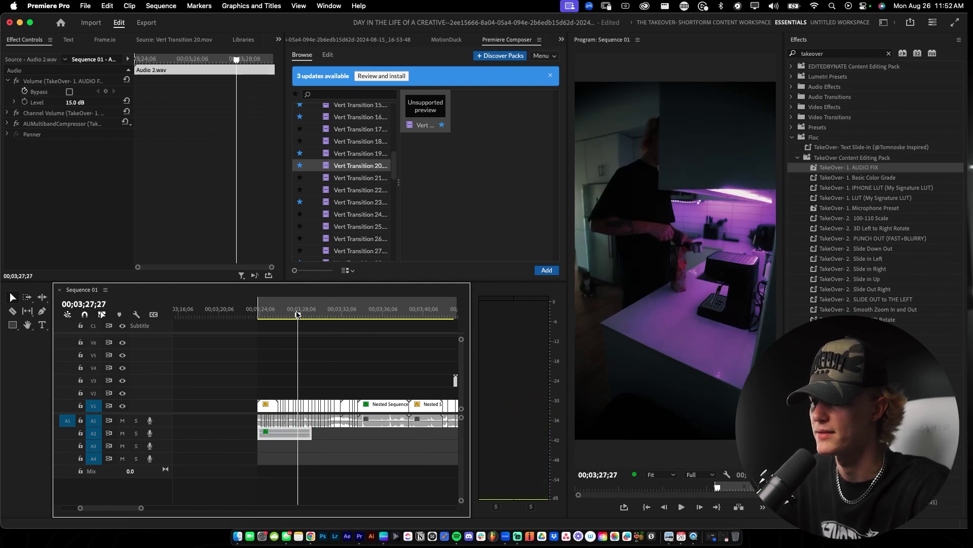
key(i)
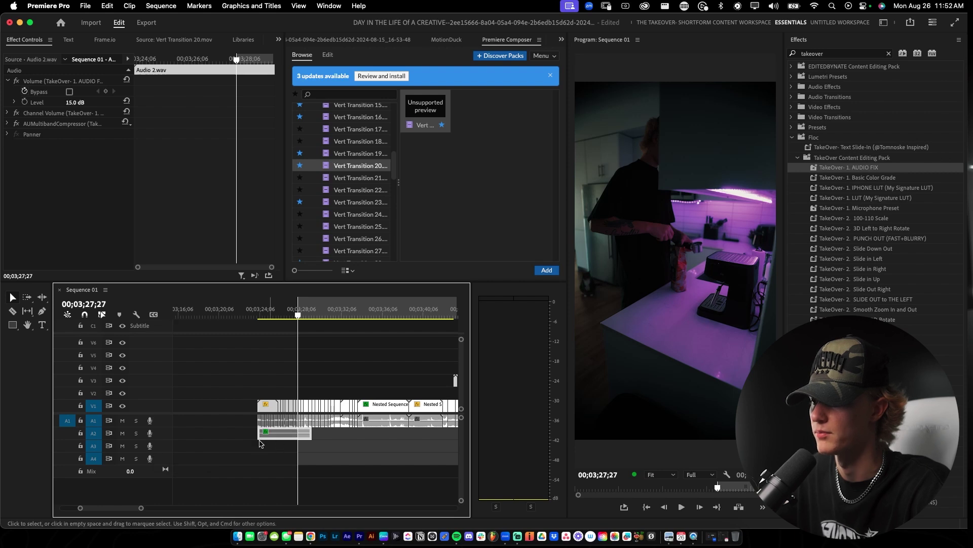
click(149, 447)
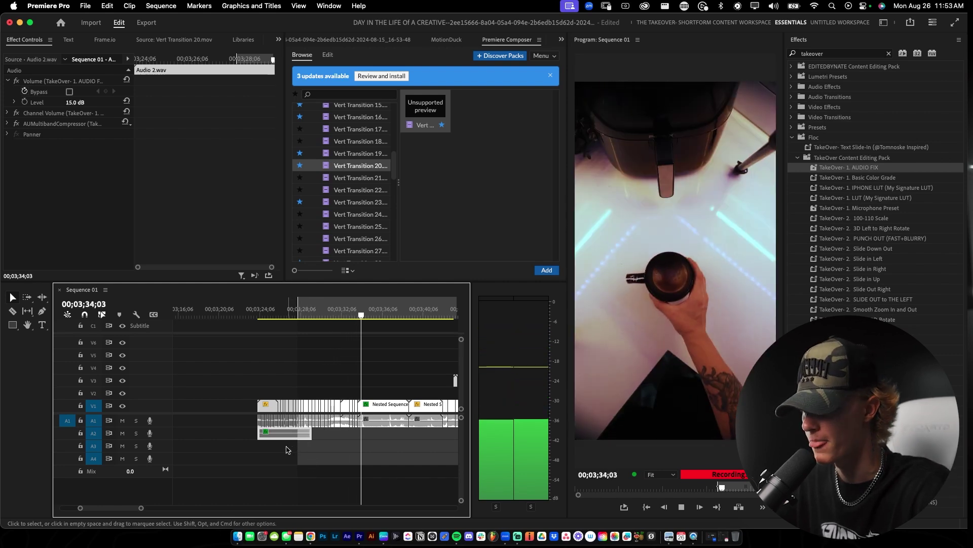
key(space)
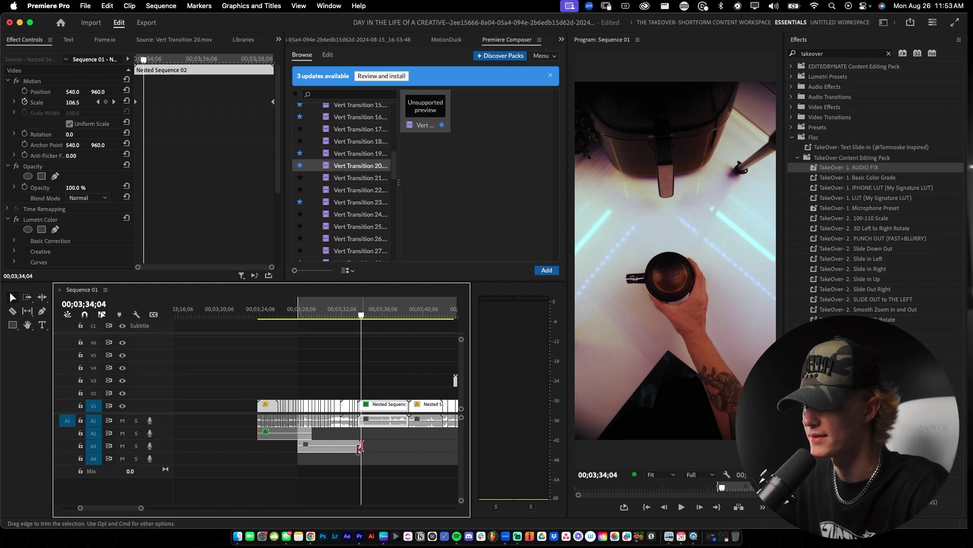
Step: Trim about one second off the end of the A3 voice-over and mark a new In point at 00;03;31;19
drag(359, 448, 350, 448)
key(Up)
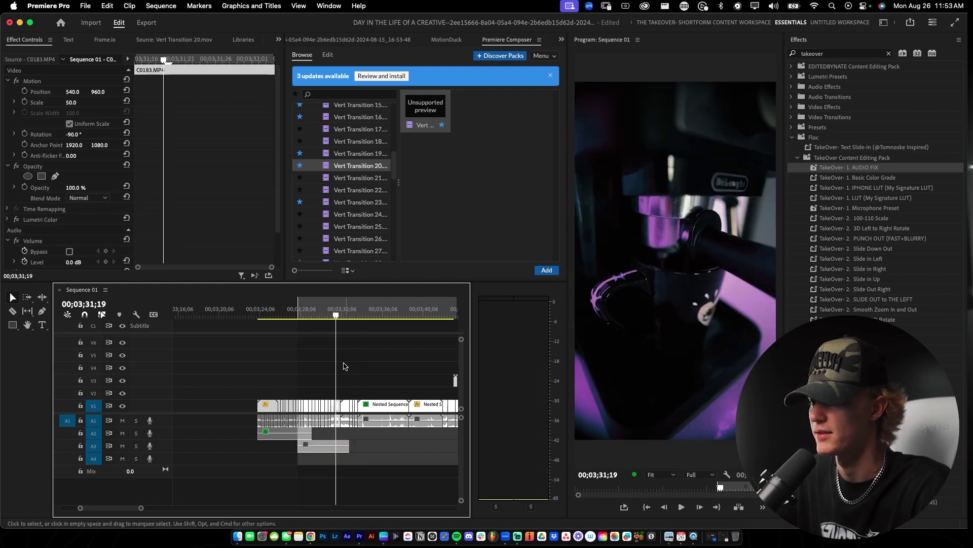
key(i)
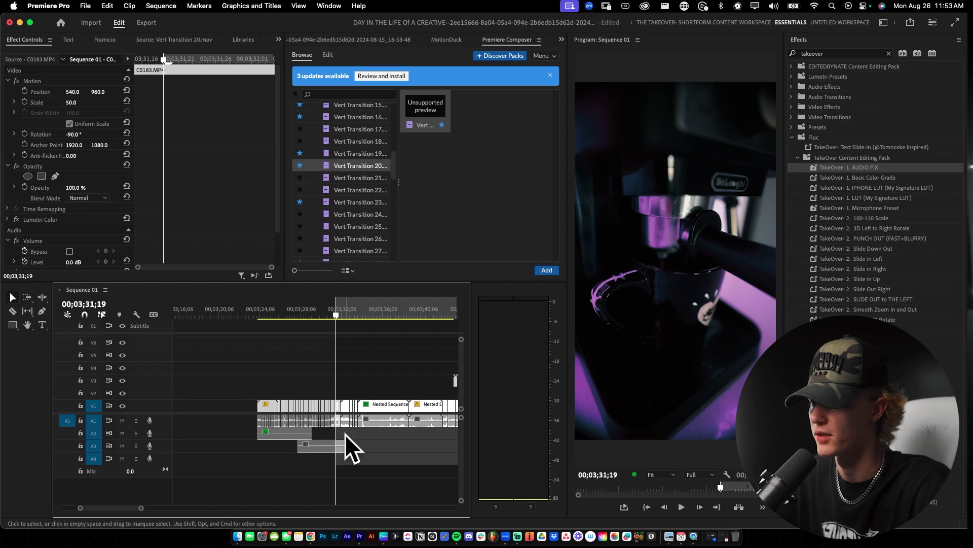
scroll(391, 443, right, 2)
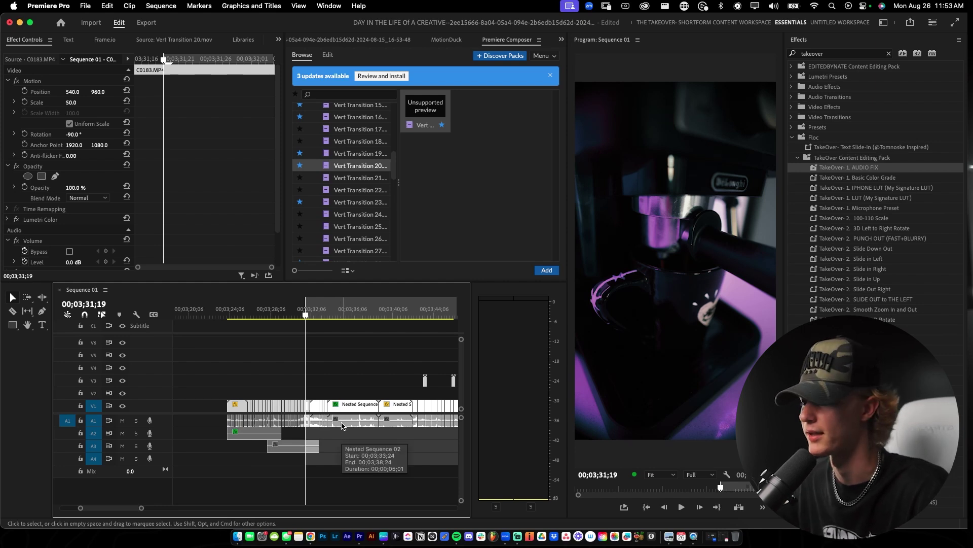
scroll(346, 459, down, 4)
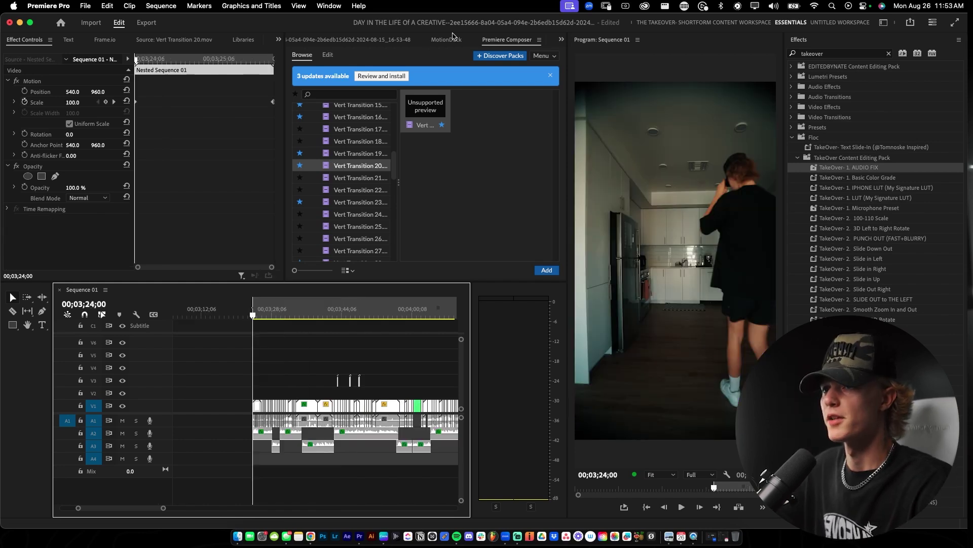
Step: Place the audio of the sofaygo - clutch song on a new track A5, starting at 00;03;24;00
click(561, 40)
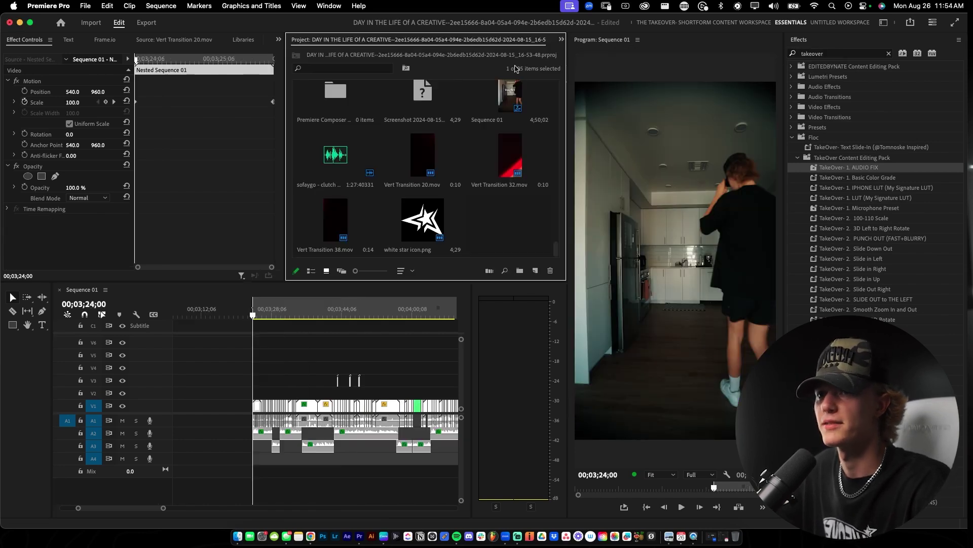
double_click(333, 157)
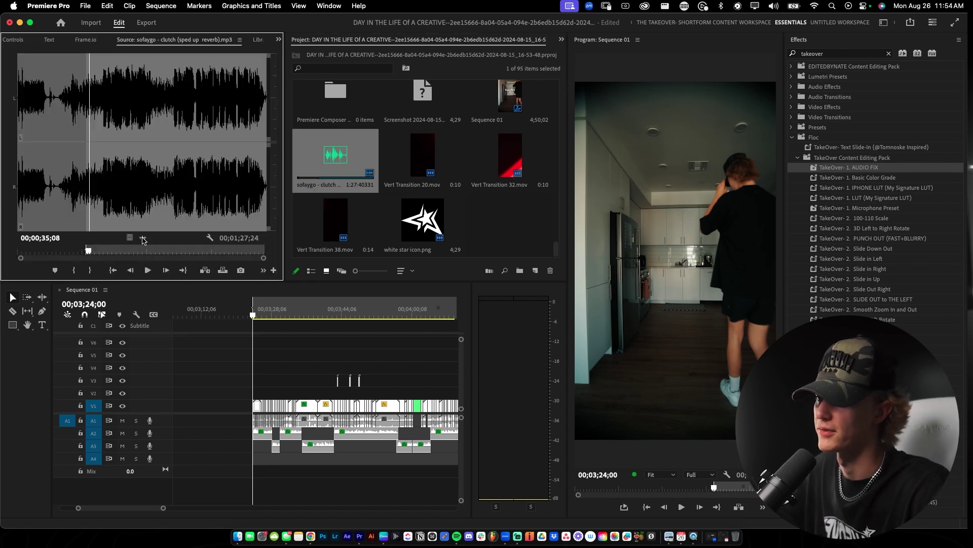
drag(142, 240, 233, 433)
drag(256, 474, 259, 495)
Step: Trim the end of the music clip on A5 to the Out point at the end of the footage
key(minus)
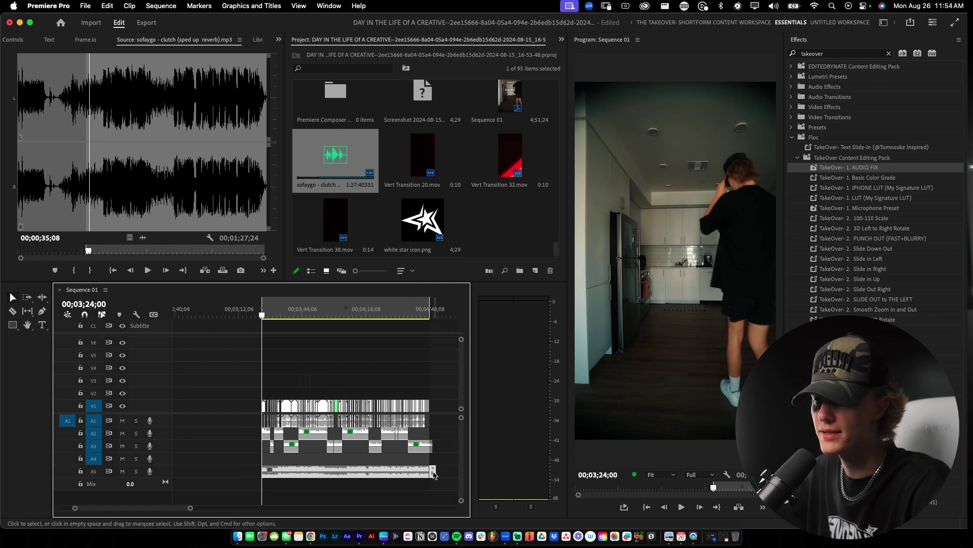
drag(433, 474, 430, 474)
scroll(430, 474, right, 2)
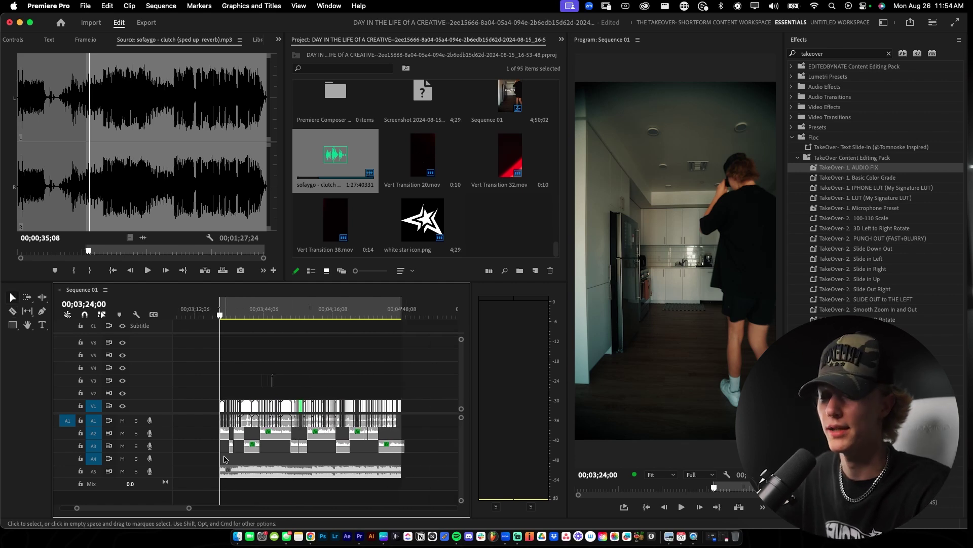
Step: Play the sequence from 00;03;24;00 to judge the background music against the voice-over
key(equal)
key(equal)
key(equal)
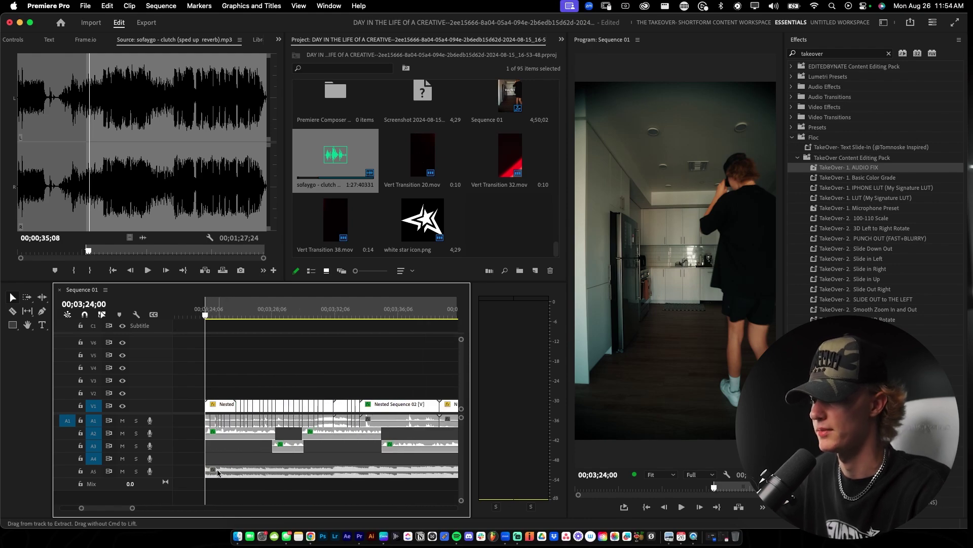
key(minus)
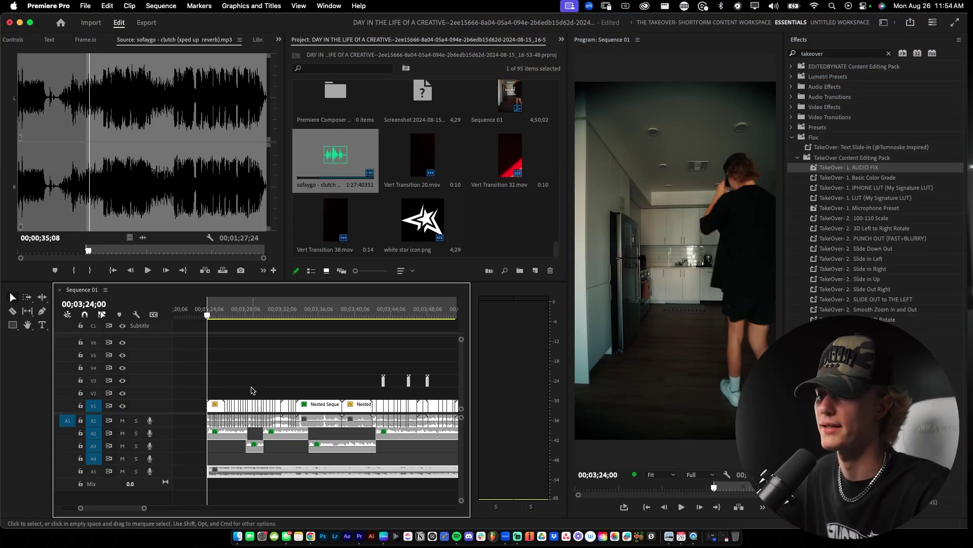
key(space)
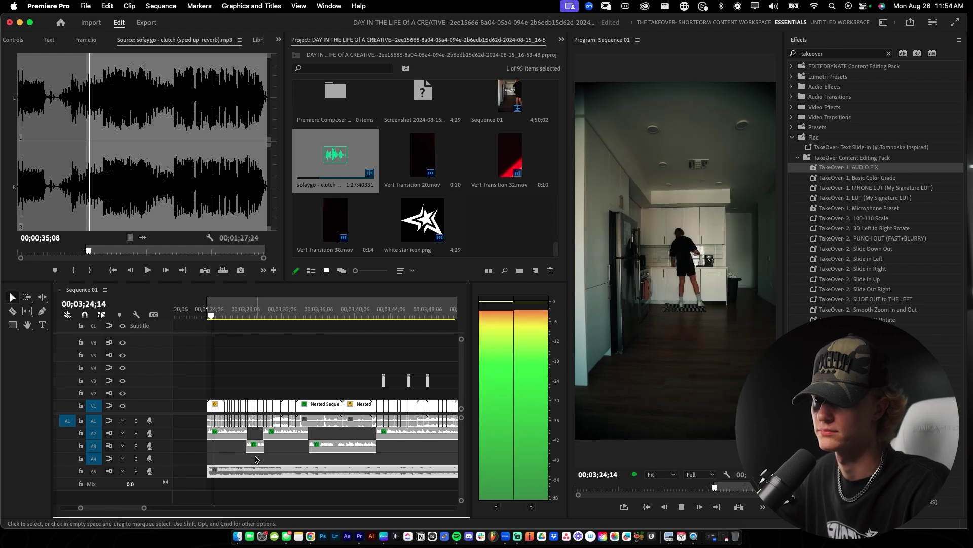
key(space)
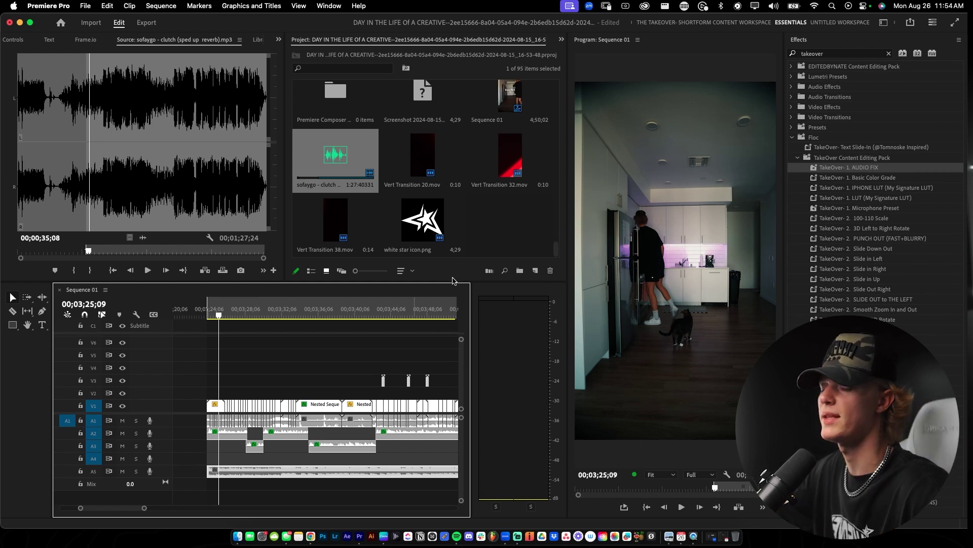
Step: Apply the Lowpass audio effect to the A5 music clip with a cutoff of 4251.3 Hz and play it back
click(940, 155)
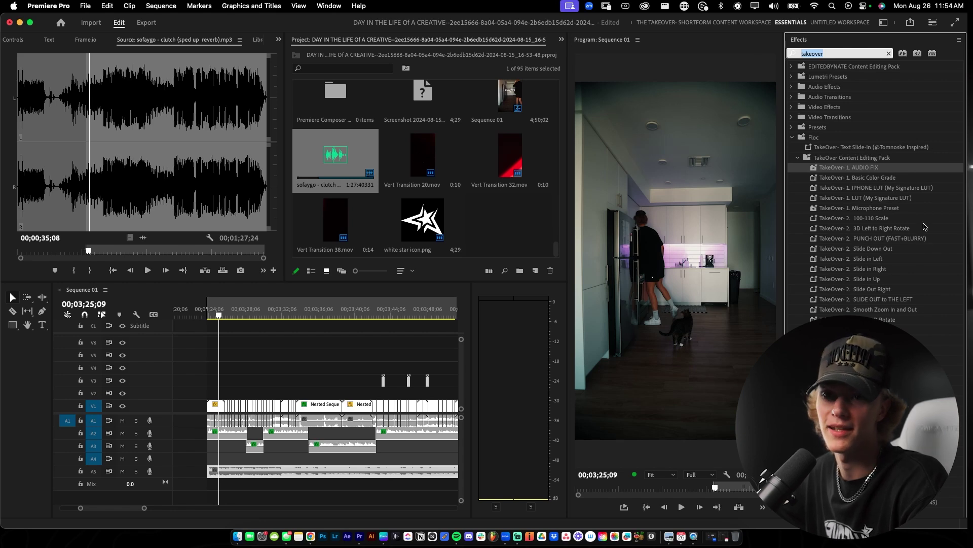
text(lowpass)
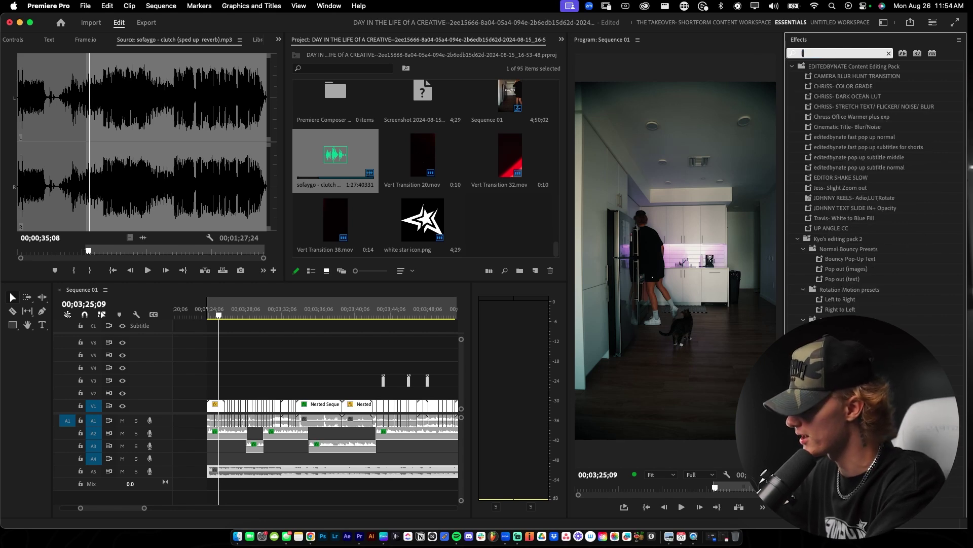
drag(836, 139, 275, 472)
click(13, 40)
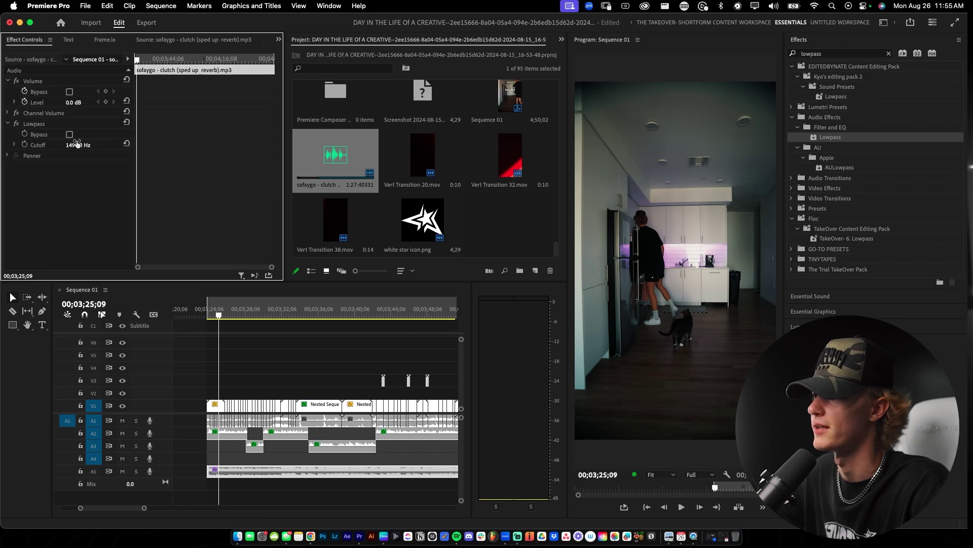
key(space)
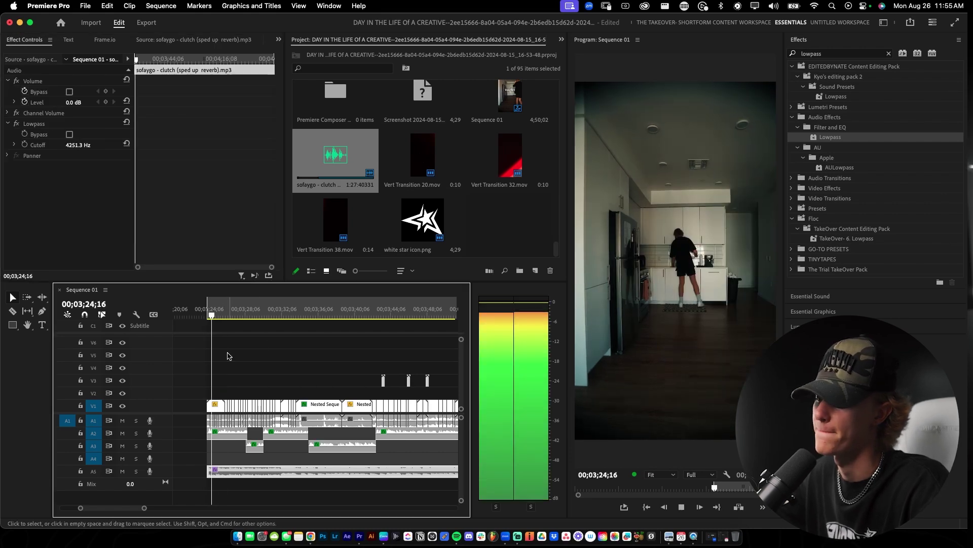
key(space)
Step: Set the music clip's Lowpass cutoff to 1073.8 Hz and play the sequence to judge the sound
mouse_move(81, 145)
mouse_down()
mouse_move(63, 145)
mouse_move(84, 148)
mouse_up()
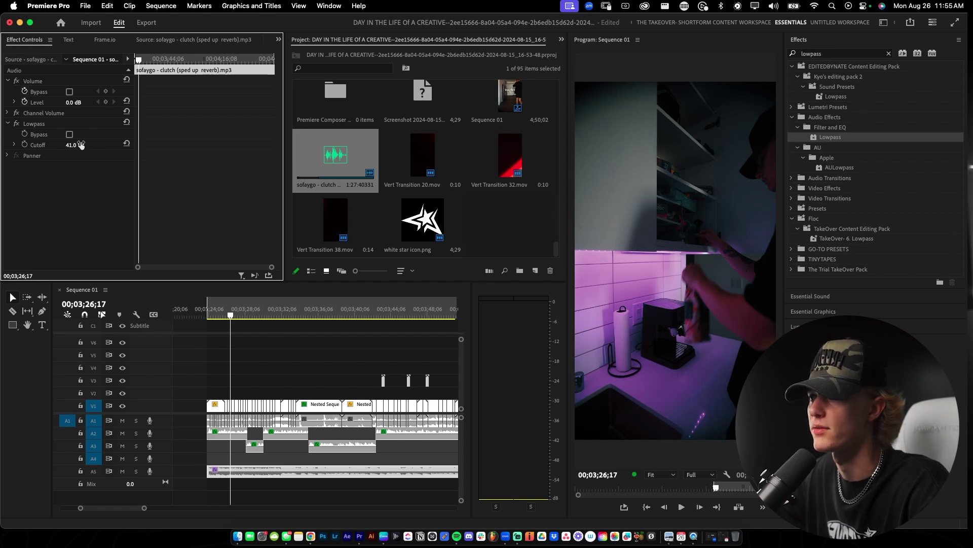
drag(80, 145, 107, 148)
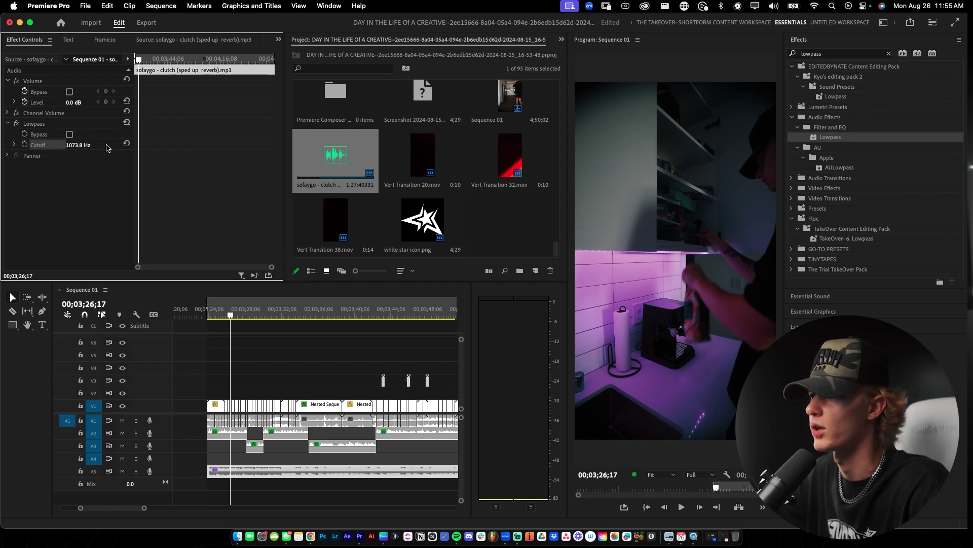
click(229, 322)
key(space)
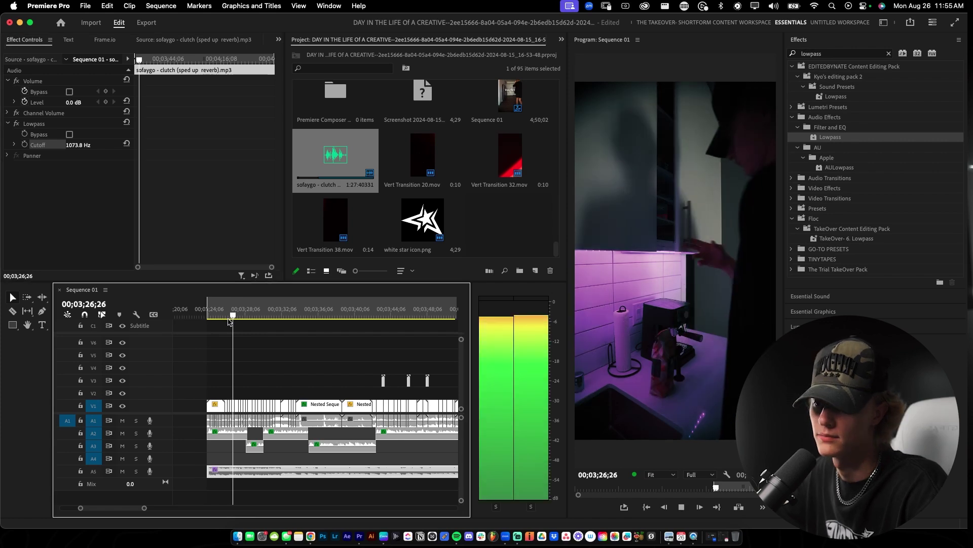
key(space)
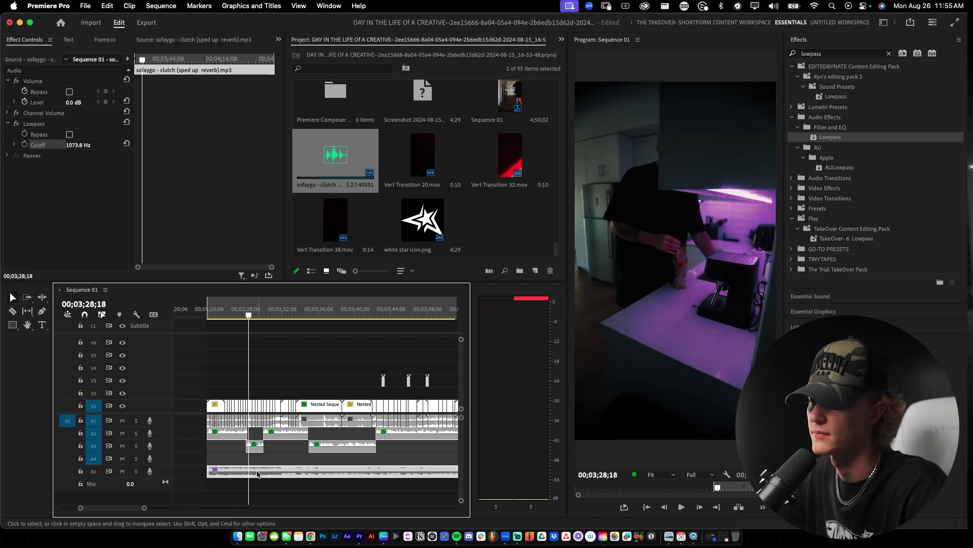
Step: Lower the A5 music clip's gain by 5 dB twice, to -10 dB overall, playing the sequence after each change
key(g)
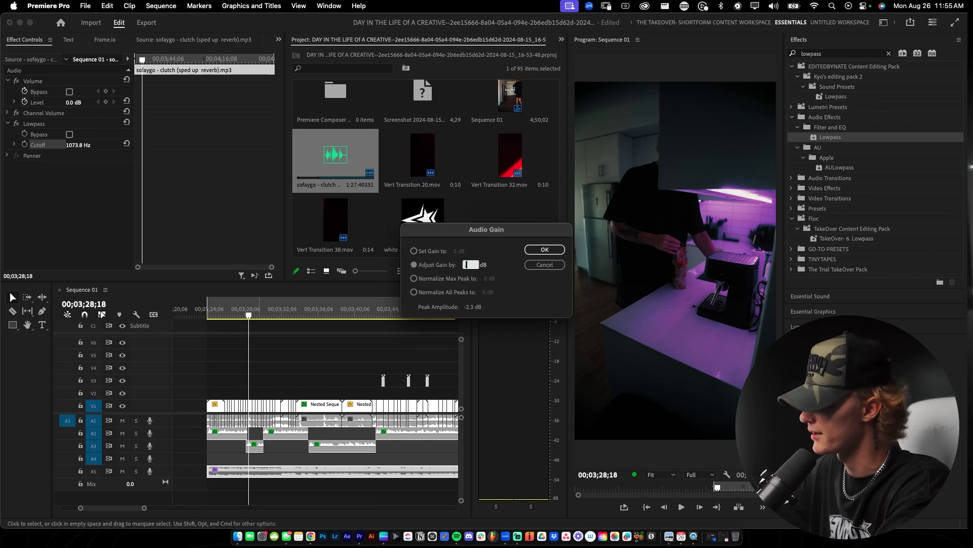
key(Return)
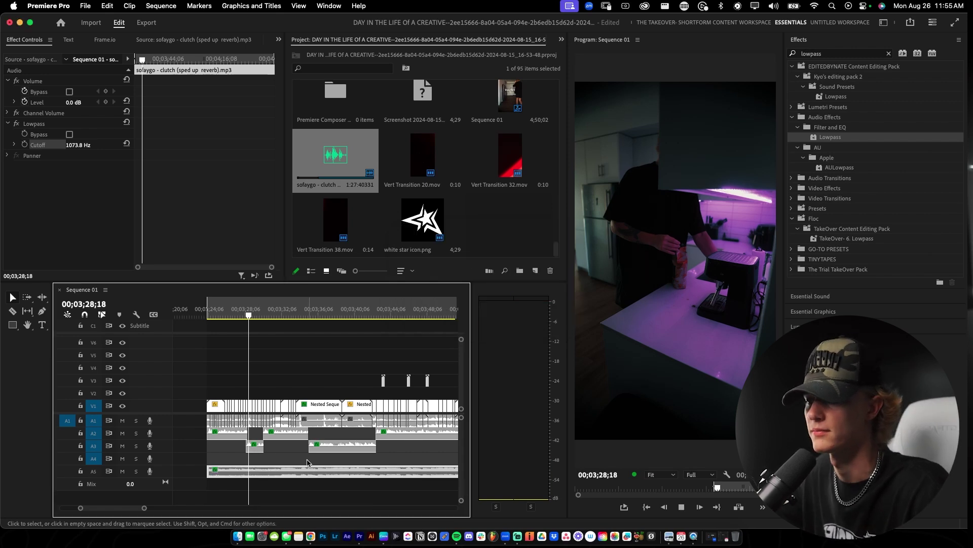
key(space)
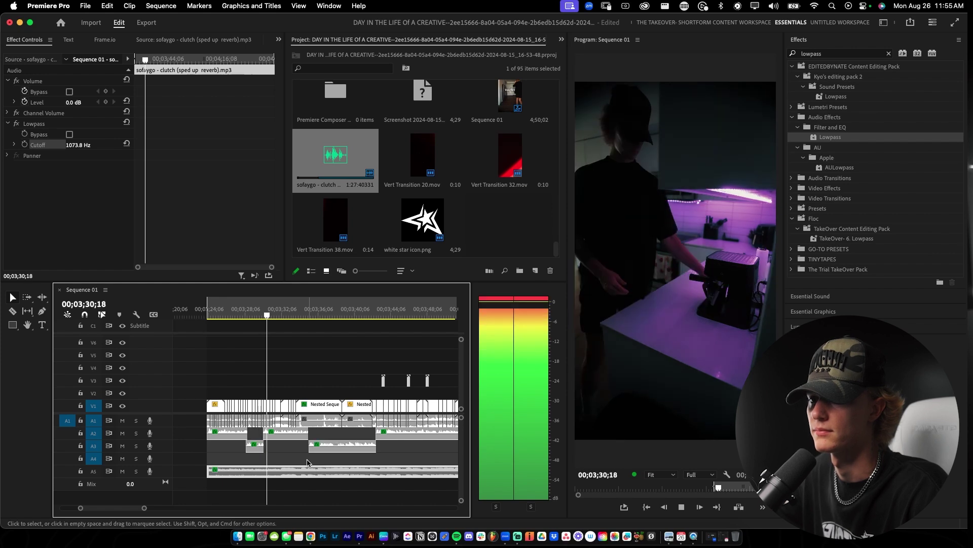
key(space)
key(g)
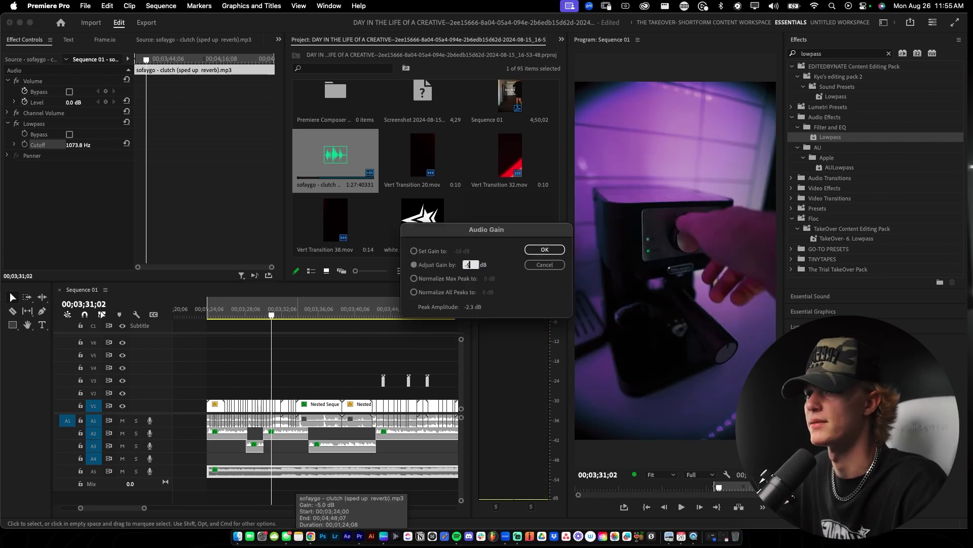
key(Return)
key(space)
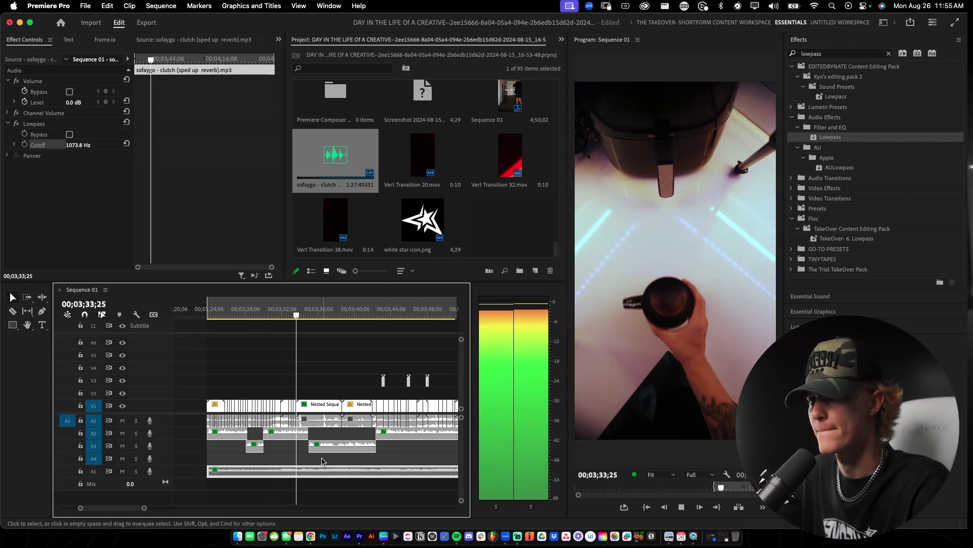
key(space)
key(minus)
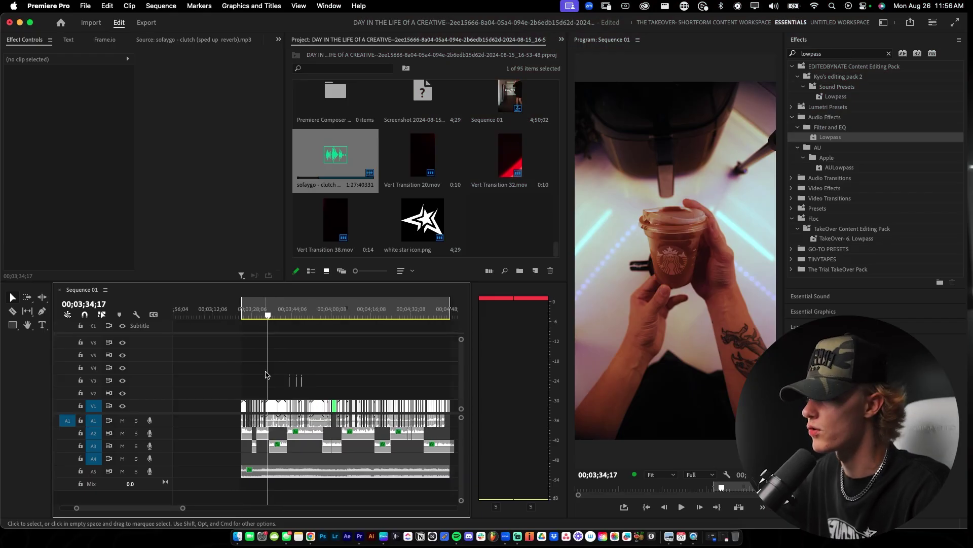
key(minus)
key(c)
key(v)
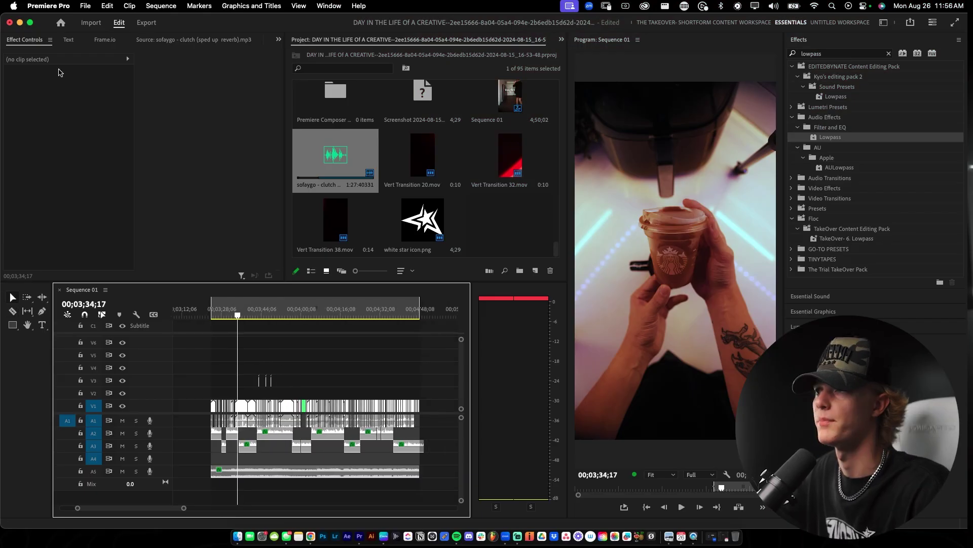
Step: Re-transcribe the sequence in English from the Mix audio, limited to the range between the In and Out points
click(68, 40)
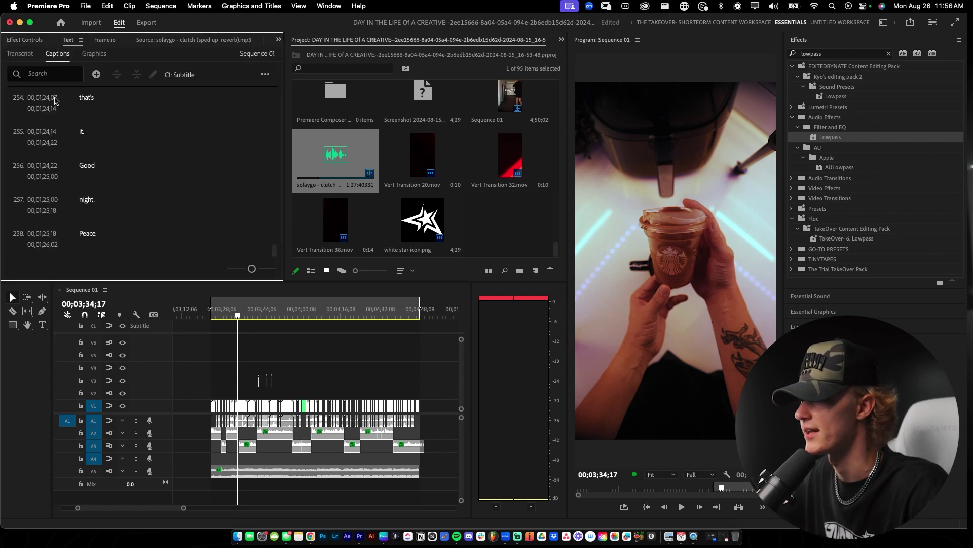
click(20, 54)
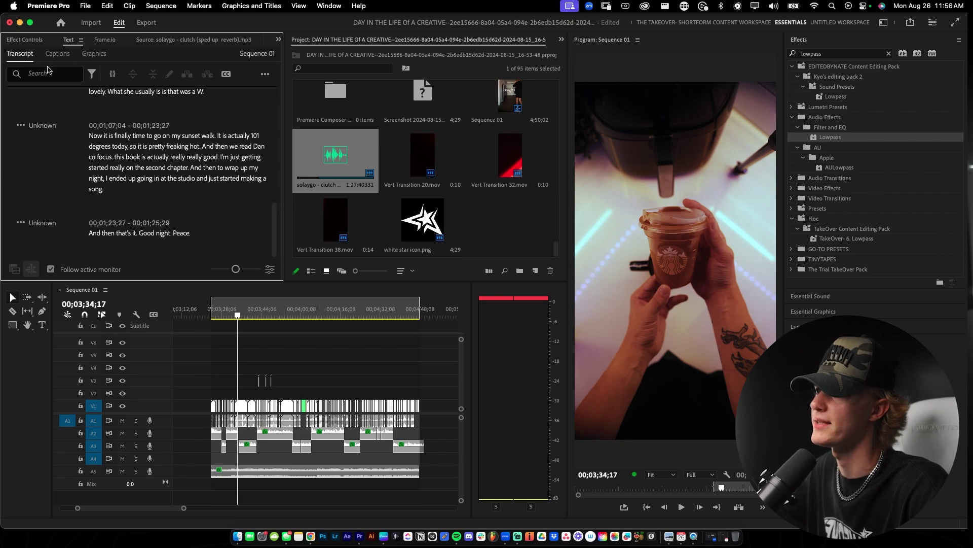
click(264, 74)
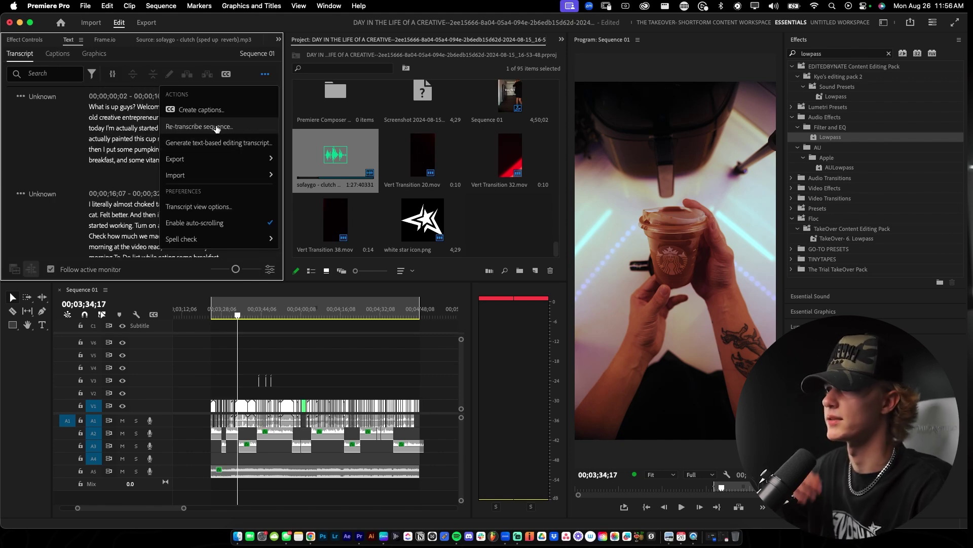
click(216, 127)
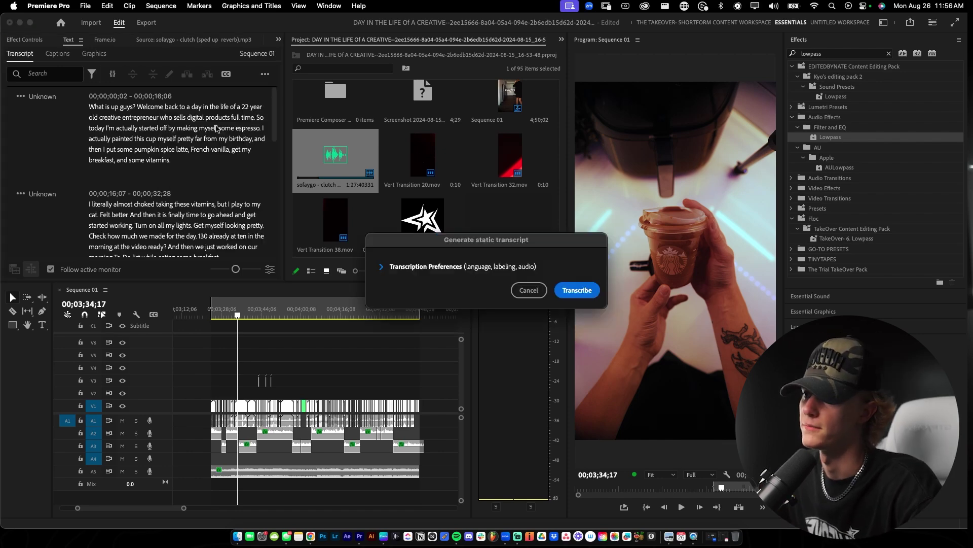
click(481, 271)
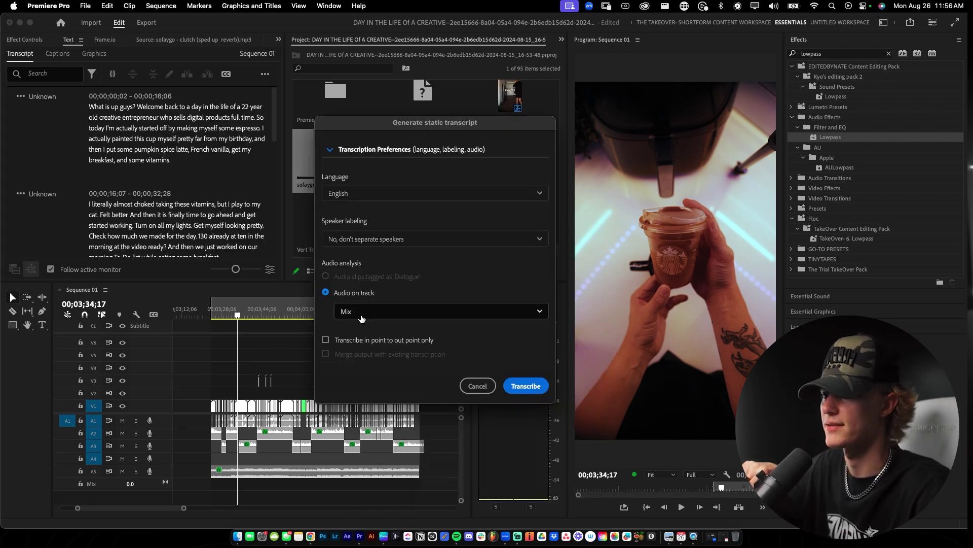
click(363, 315)
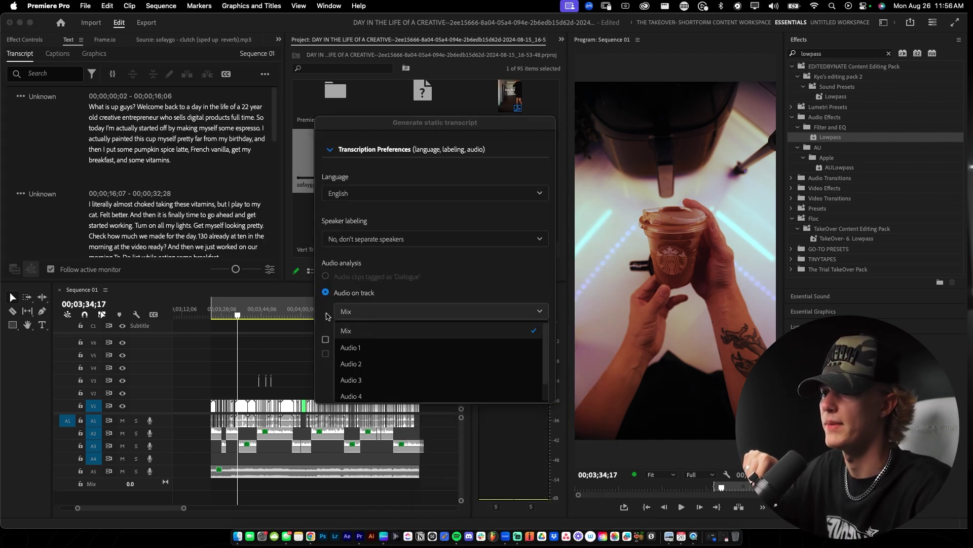
click(365, 332)
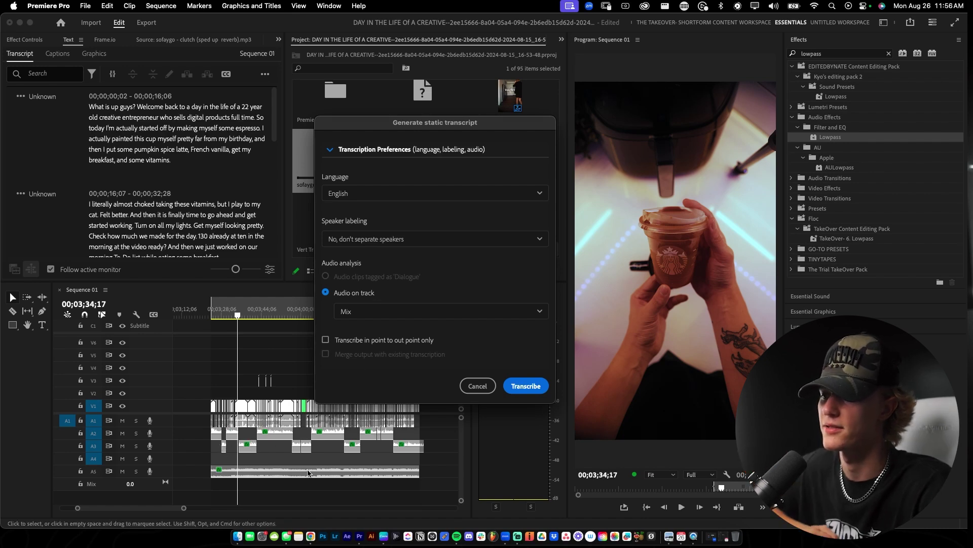
click(363, 323)
click(393, 289)
click(326, 339)
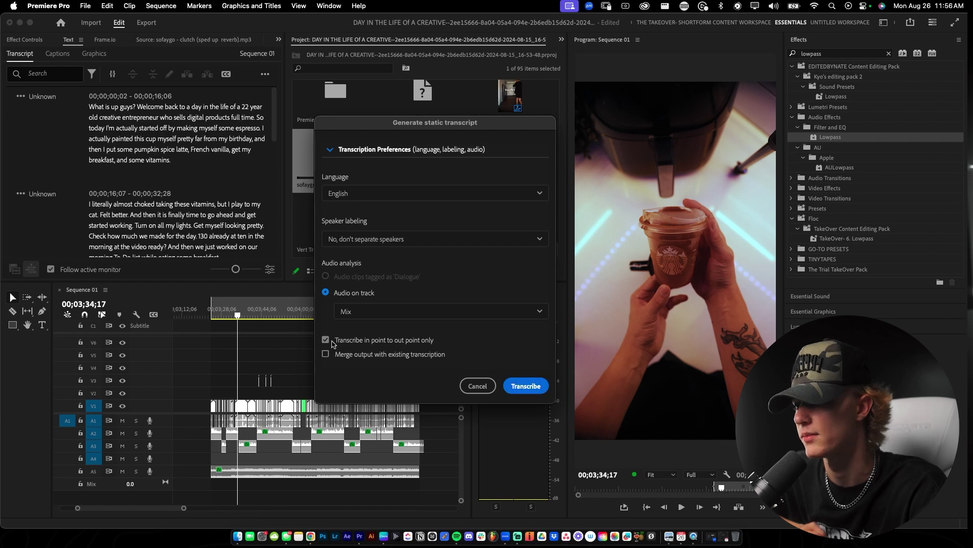
click(526, 386)
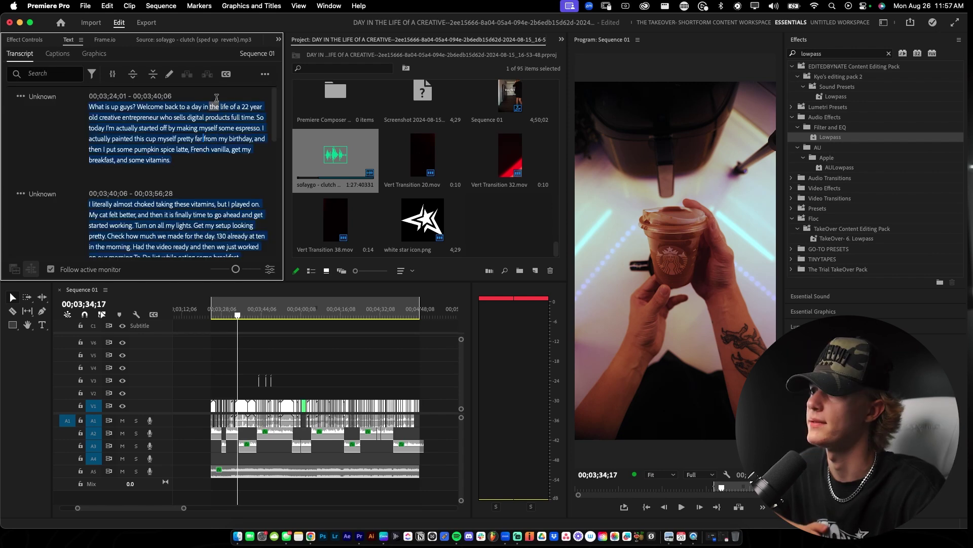
Step: Create Subtitle default captions from the transcript with maximum length 9 characters, minimum duration 1.2 seconds and single lines
click(226, 76)
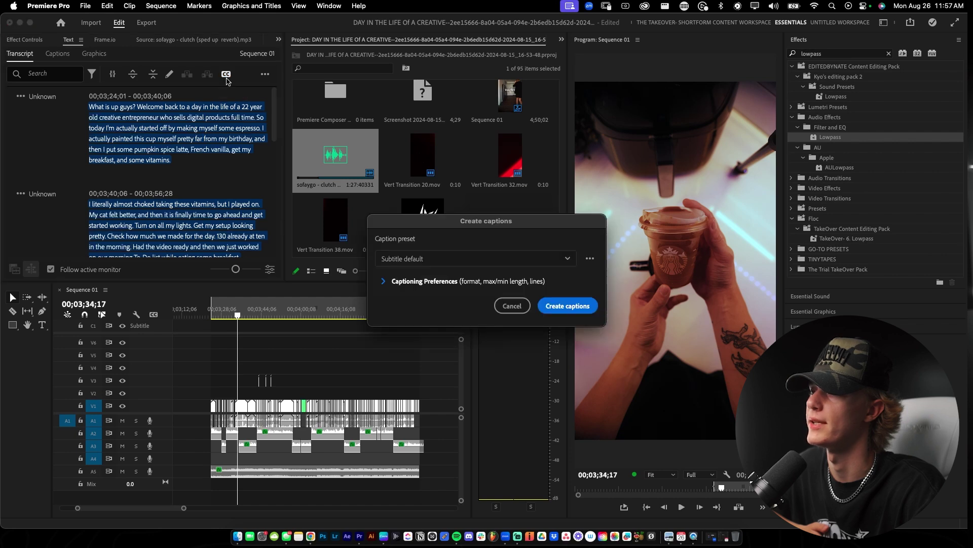
click(424, 281)
click(362, 315)
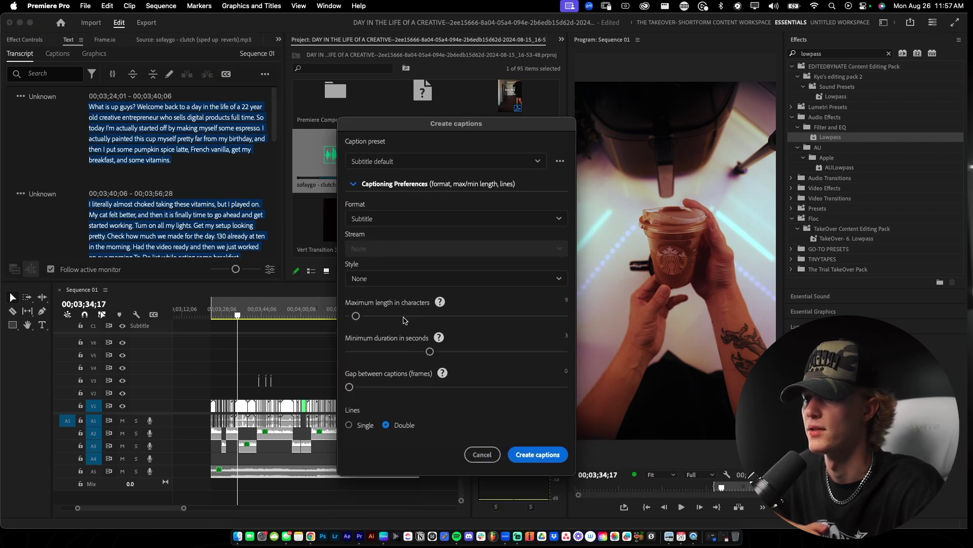
drag(356, 351, 345, 351)
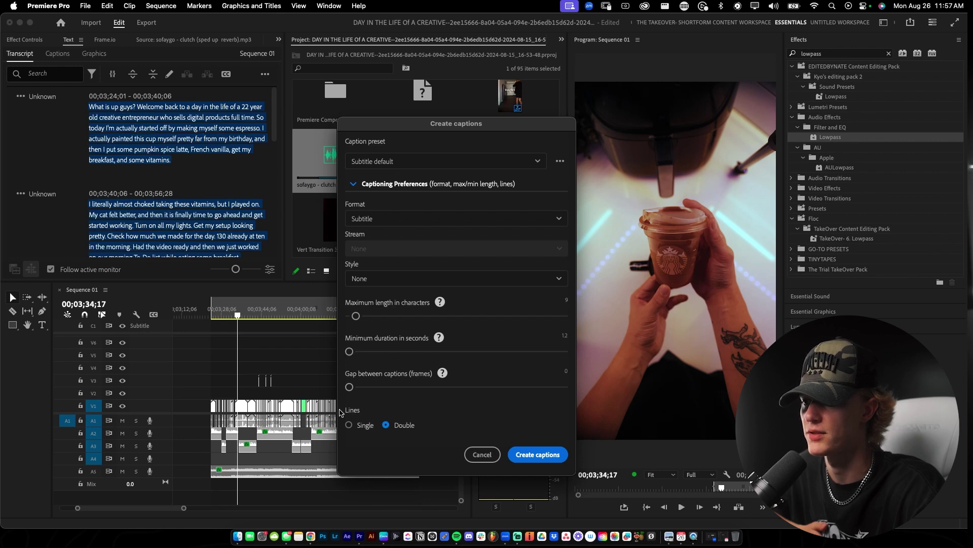
click(549, 455)
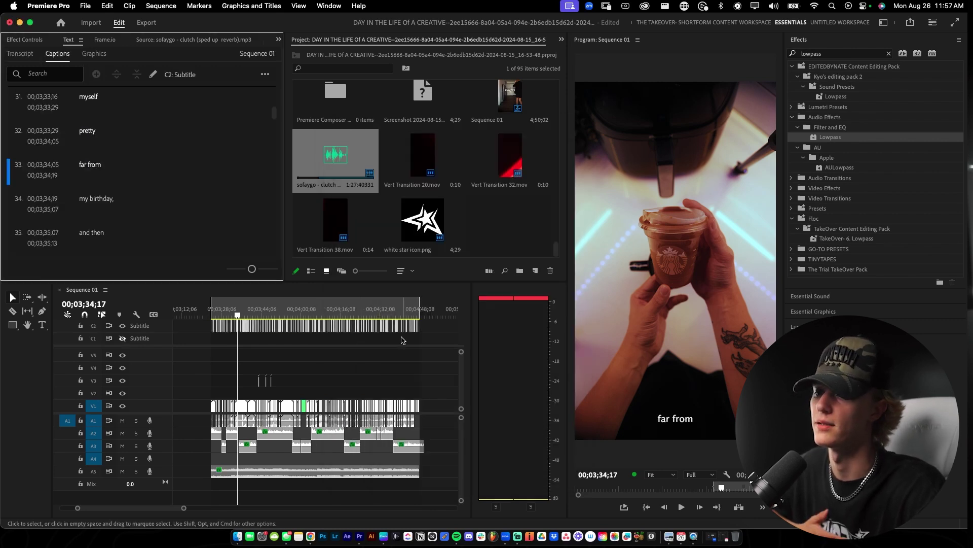
Step: Select all captions on the C2 subtitle track and set their alignment zone to the center of the frame
drag(437, 330, 199, 328)
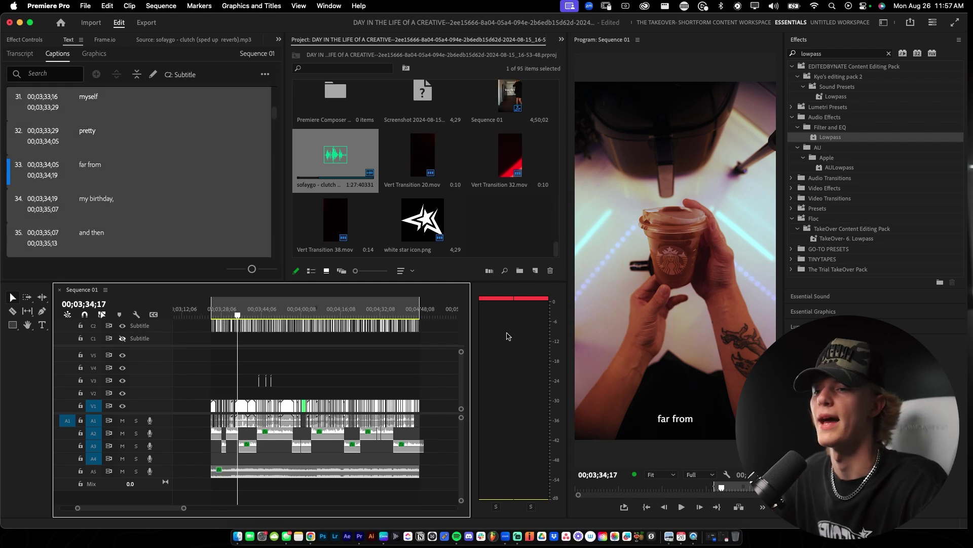
click(801, 40)
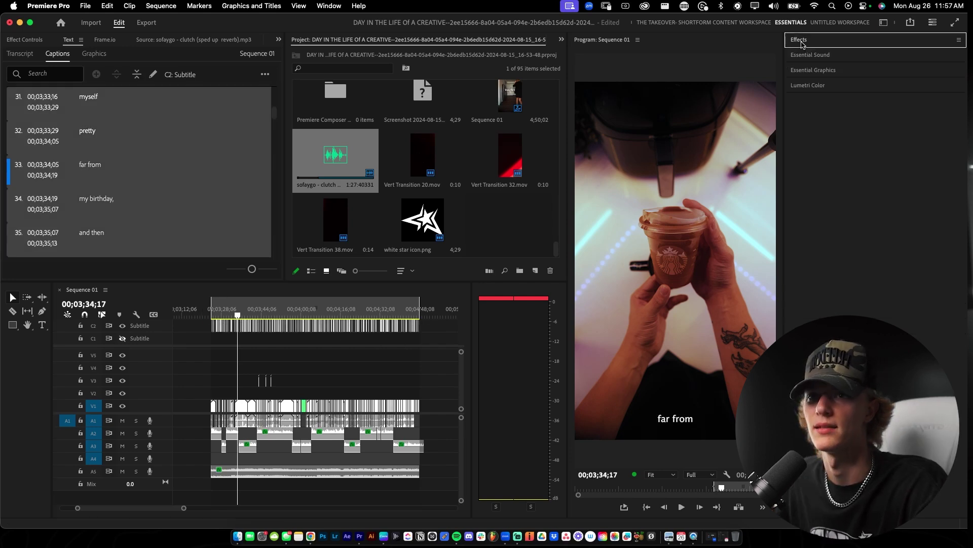
click(834, 72)
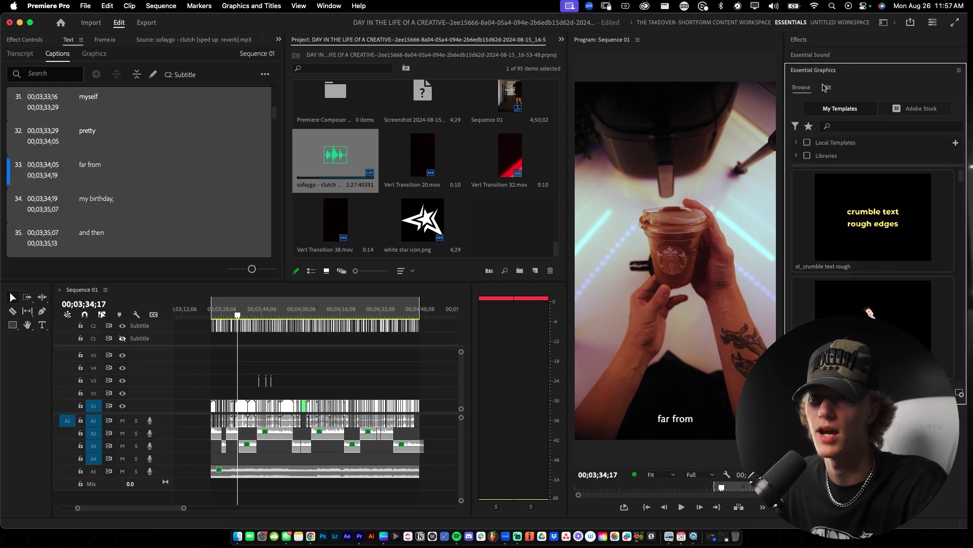
click(826, 88)
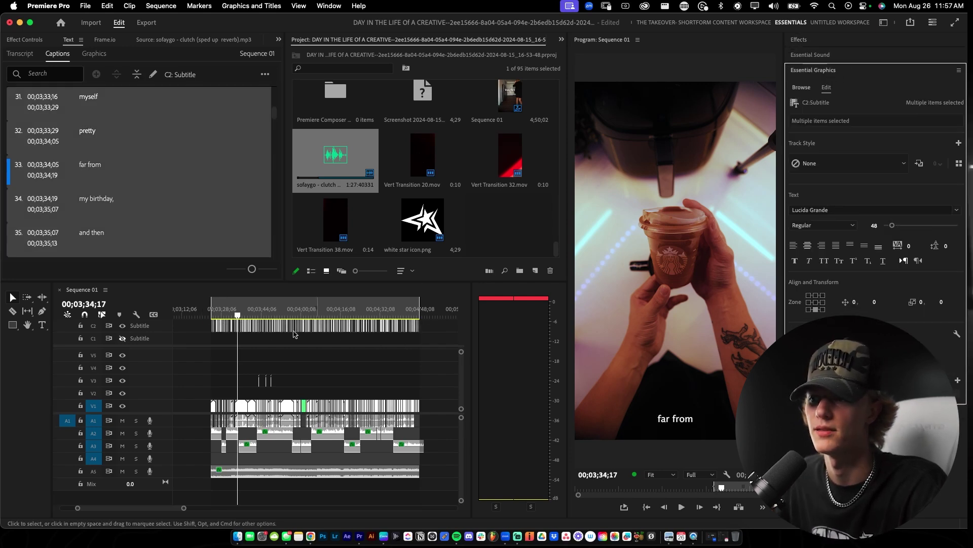
click(815, 302)
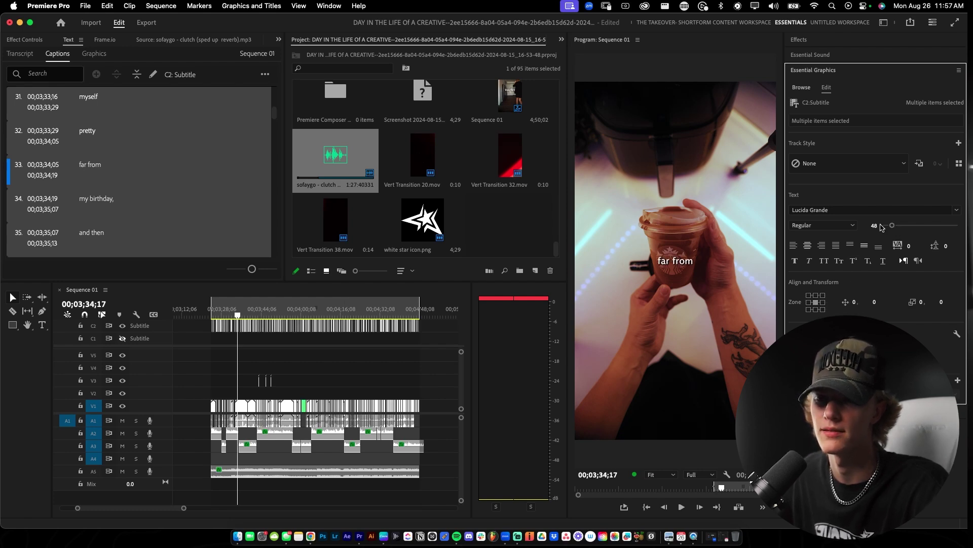
Step: Style the selected captions in Akira Expanded with faux italic and a font size of 57
click(854, 210)
text(akira)
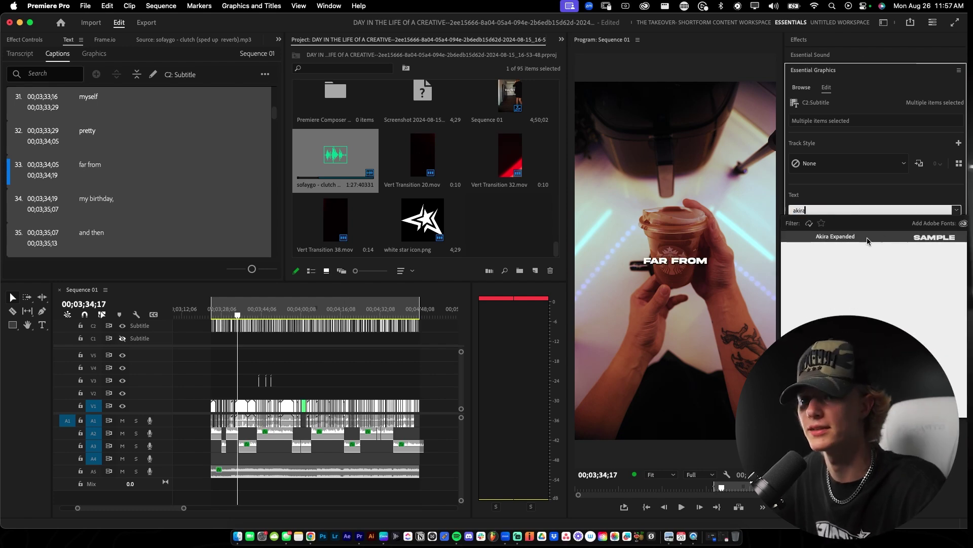
click(866, 239)
click(865, 241)
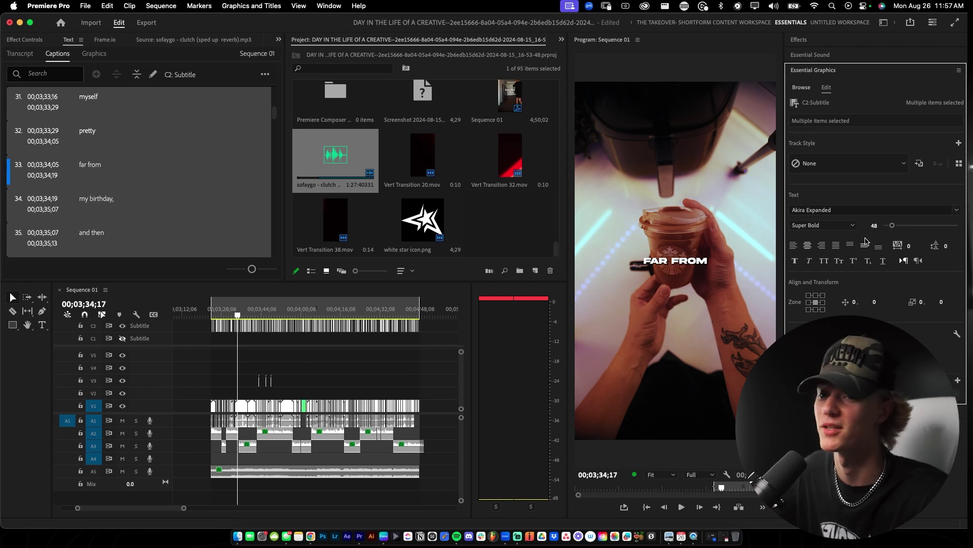
click(809, 260)
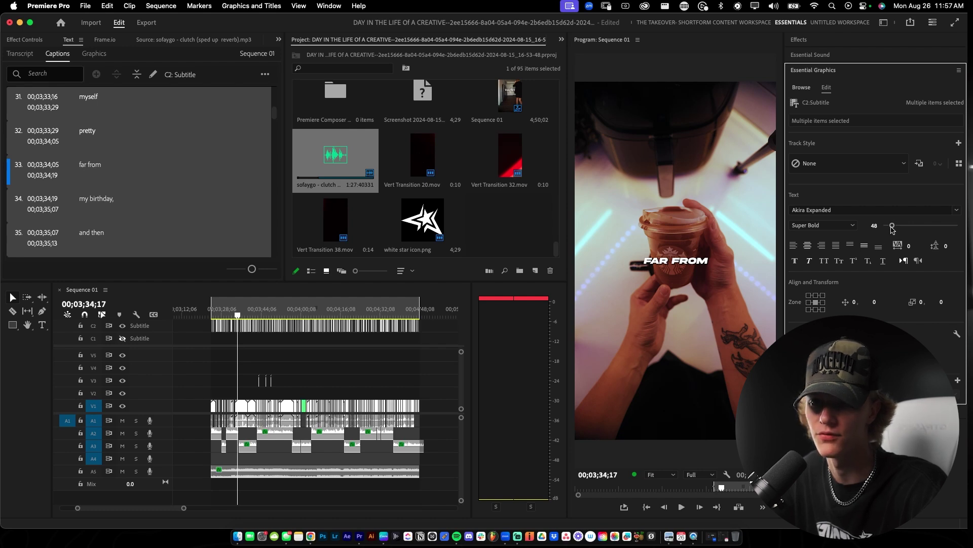
drag(891, 226, 894, 227)
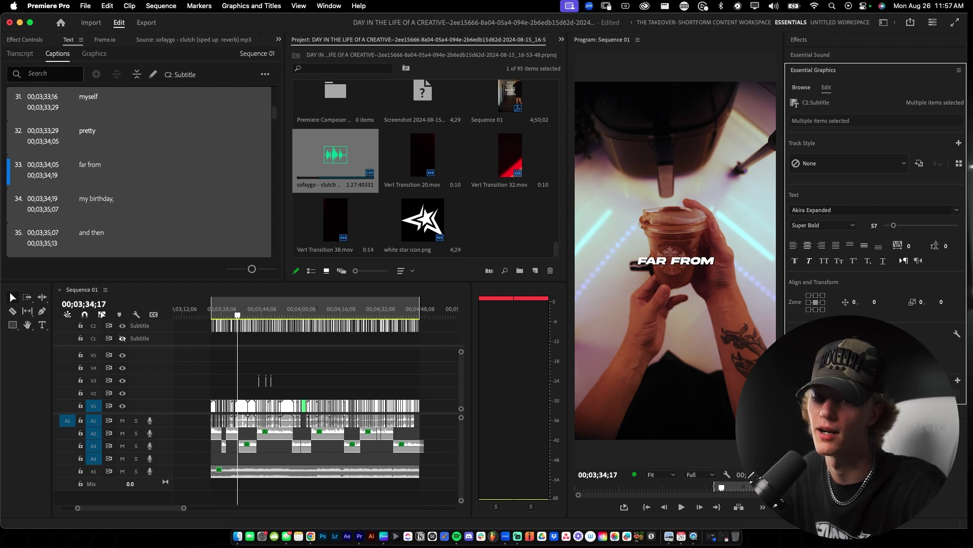
scroll(898, 253, down, 5)
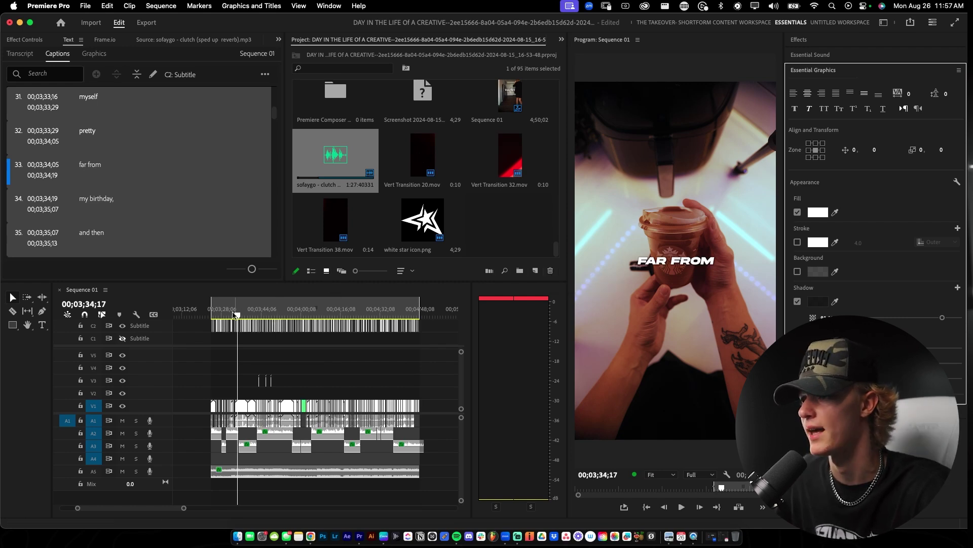
Step: Play the sequence from the start of the edit to review the styled captions
drag(235, 315, 213, 316)
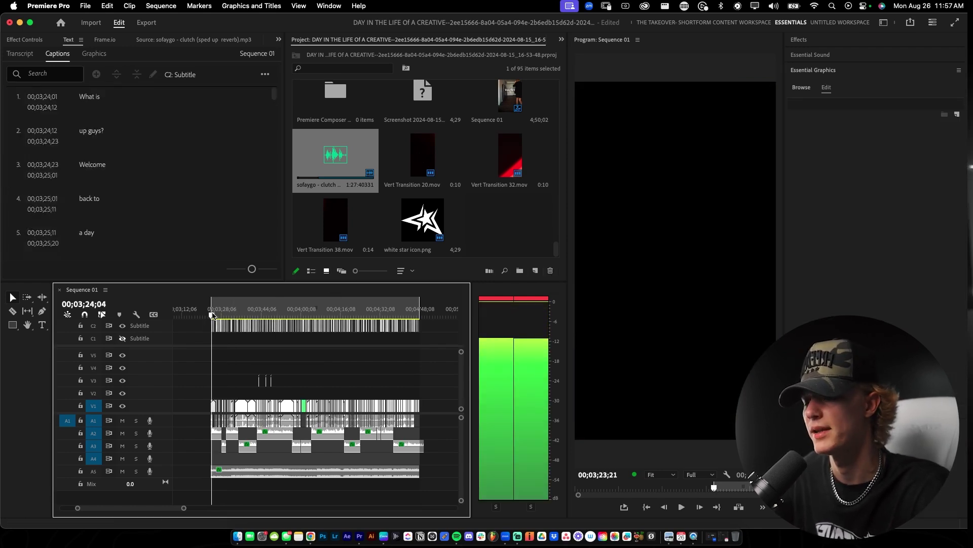
key(space)
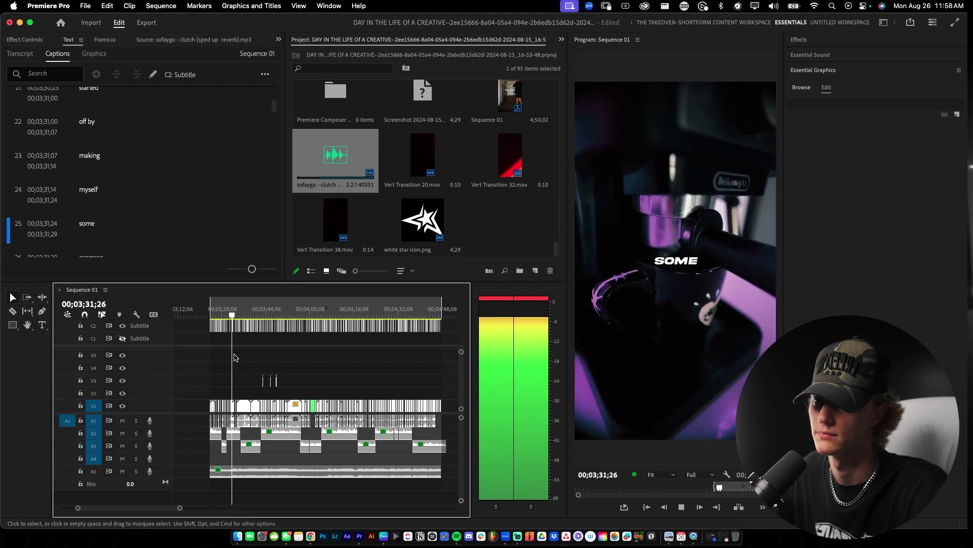
key(space)
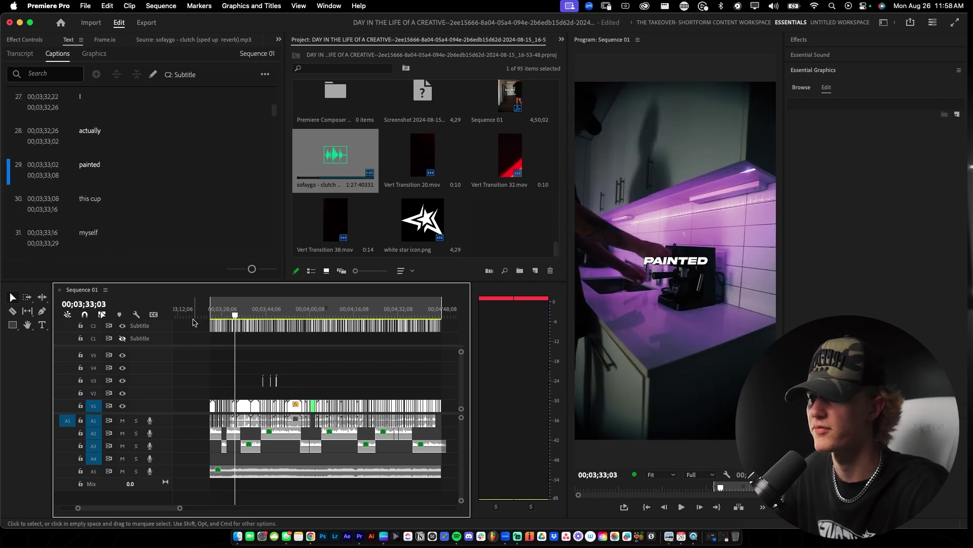